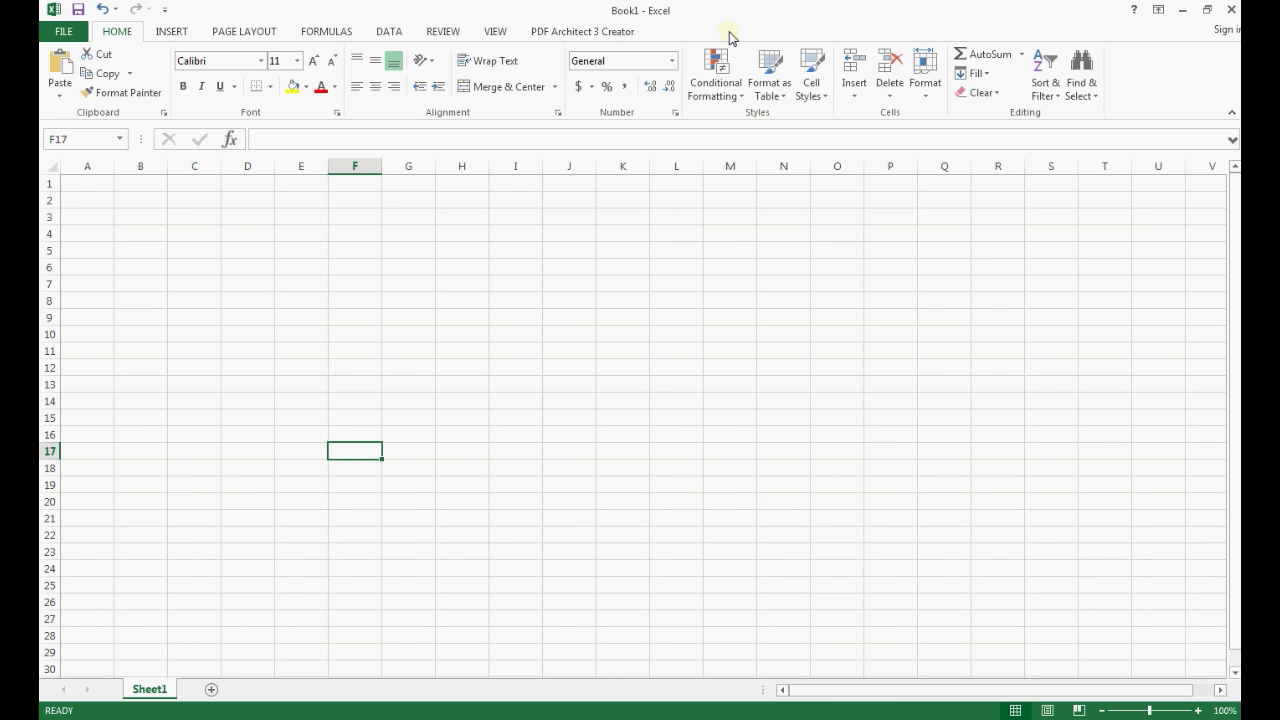
Step: Browse the Insert, Page Layout and Formulas ribbon tabs, ending back on Home
{"action": "left_click", "coordinate": [172, 36]}
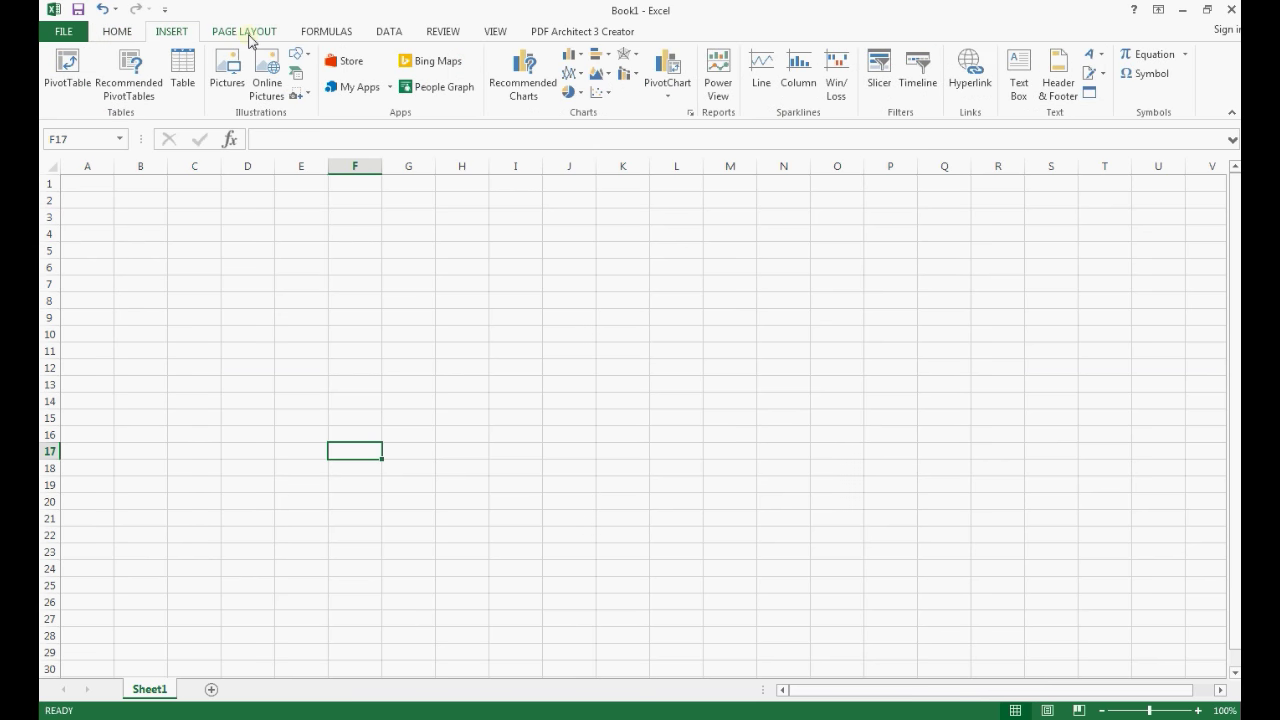
{"action": "left_click", "coordinate": [248, 38]}
{"action": "left_click", "coordinate": [171, 36]}
{"action": "left_click", "coordinate": [118, 38]}
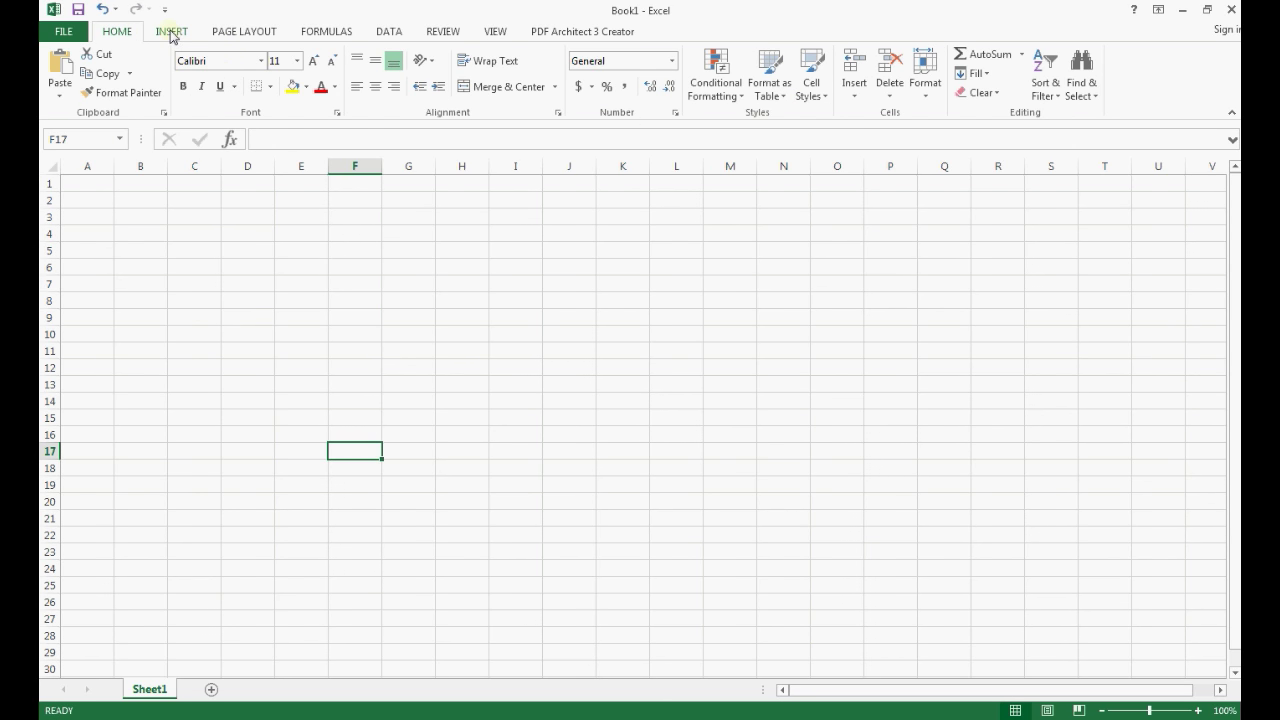
{"action": "left_click", "coordinate": [246, 33]}
{"action": "left_click", "coordinate": [324, 32]}
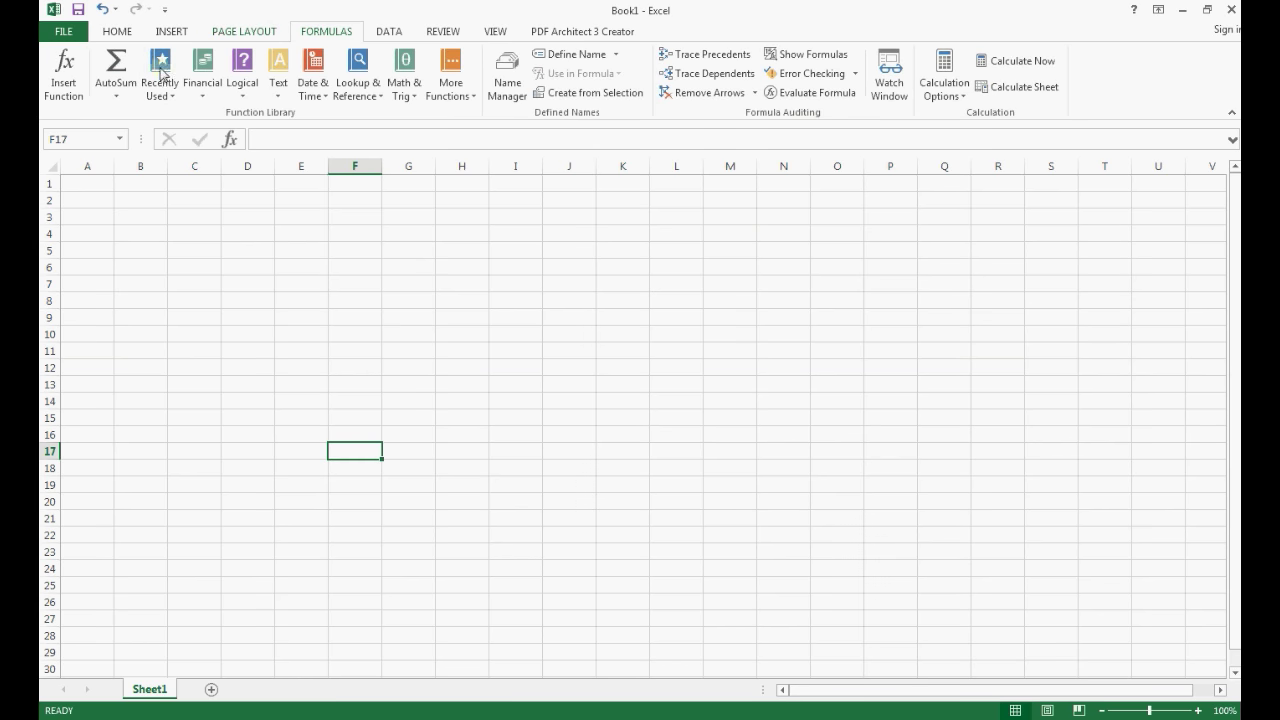
{"action": "left_click", "coordinate": [122, 33]}
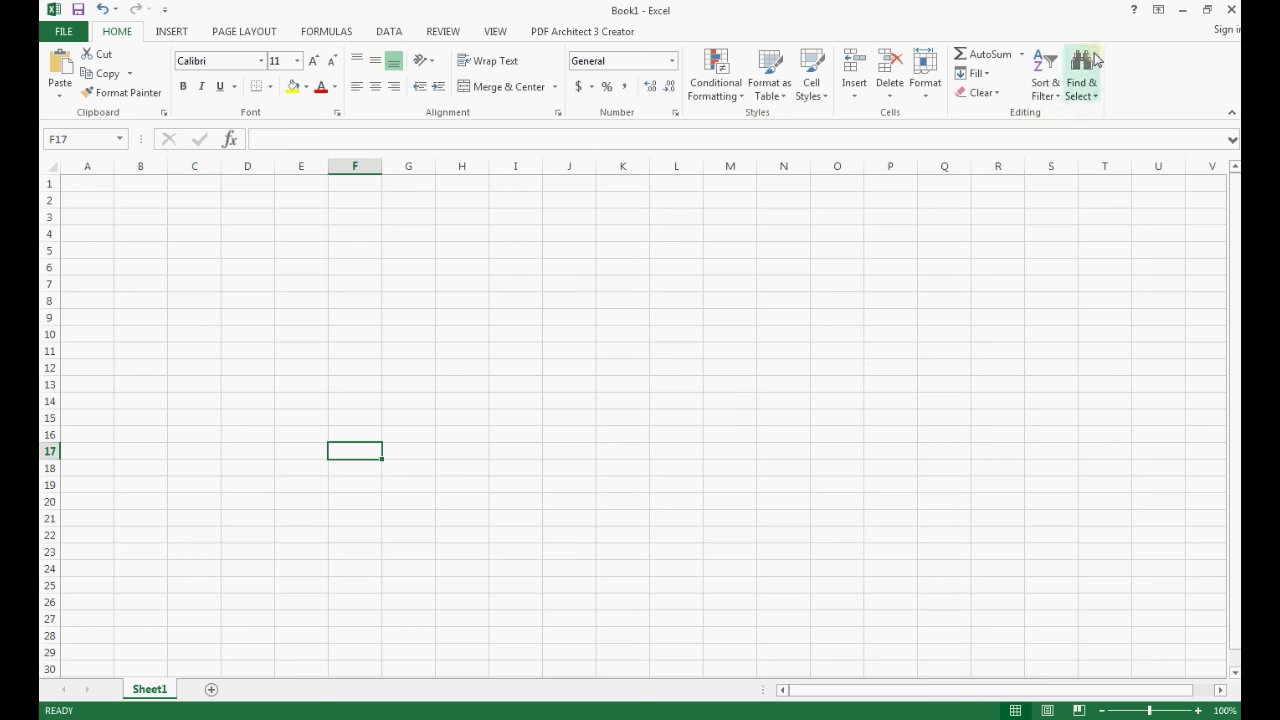
{"action": "left_click", "coordinate": [1159, 12]}
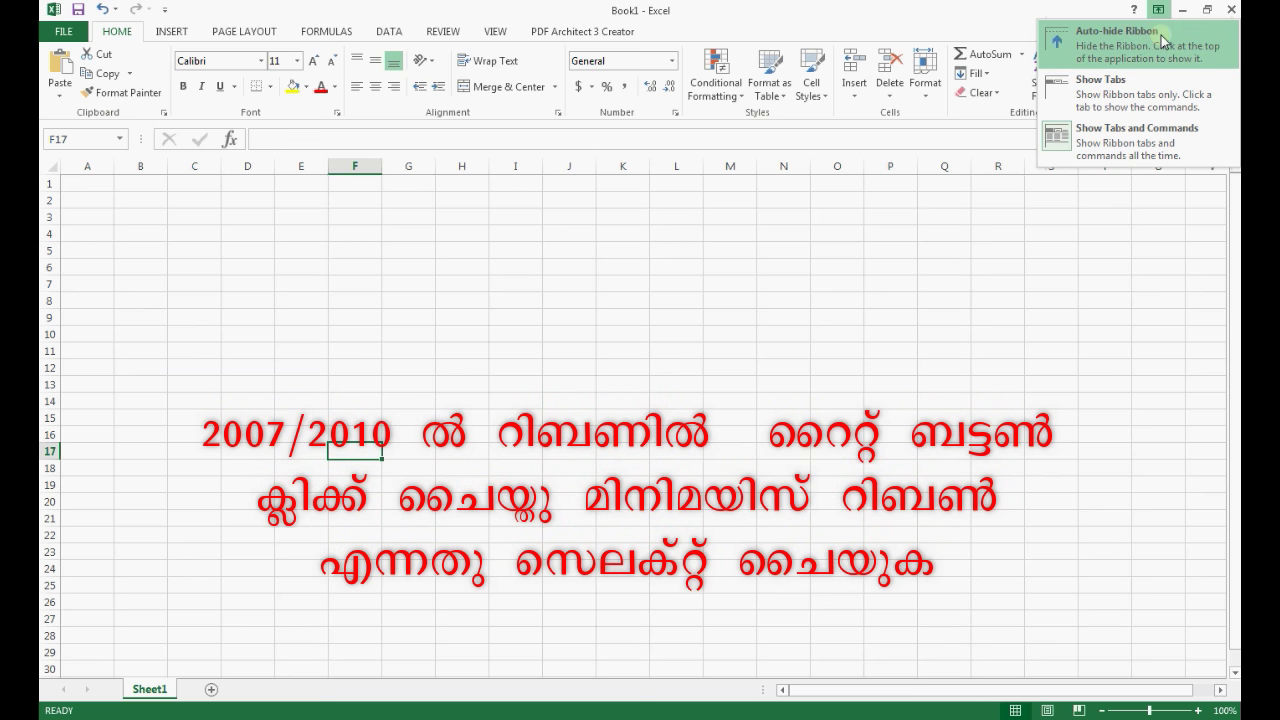
{"action": "left_click", "coordinate": [1150, 97]}
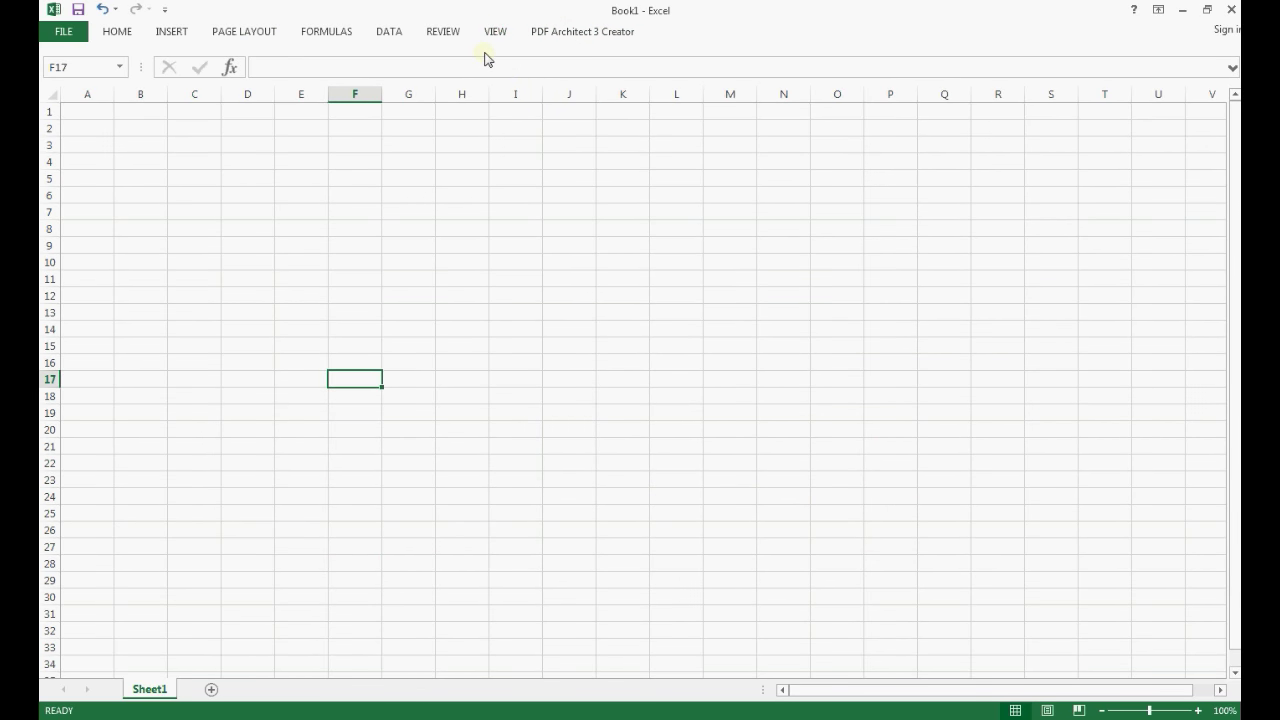
{"action": "left_click", "coordinate": [116, 31]}
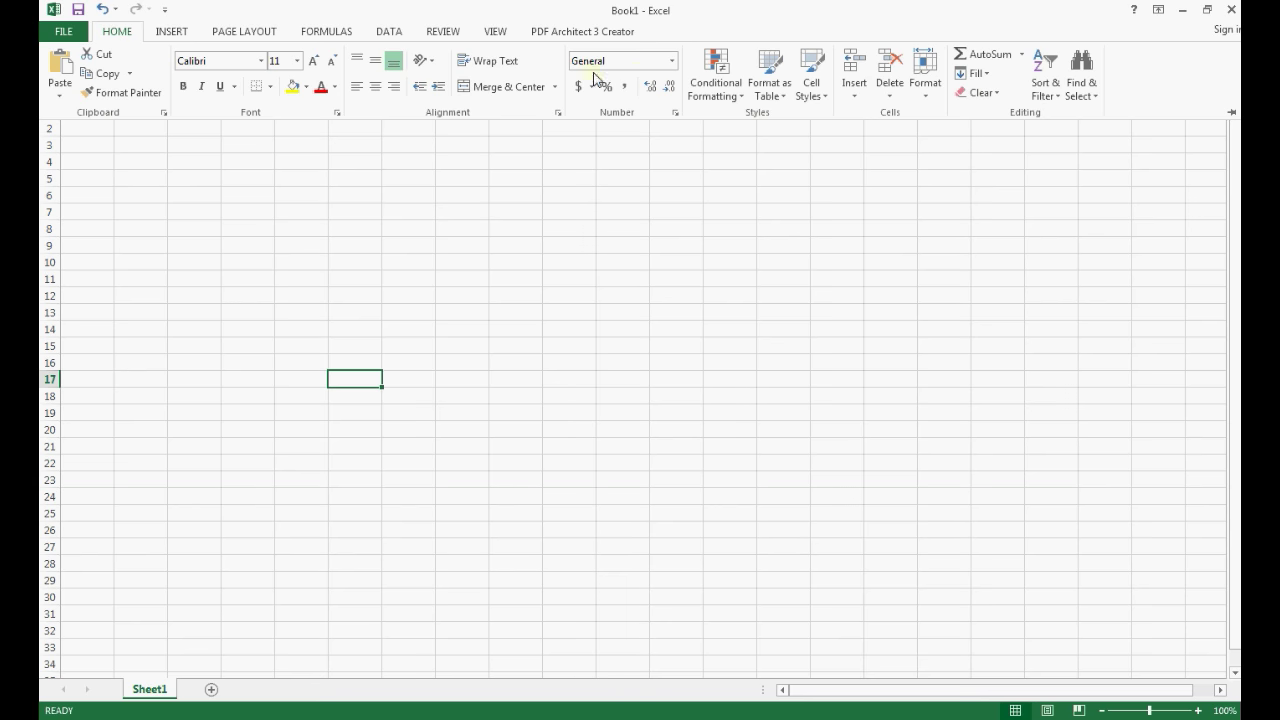
{"action": "left_click", "coordinate": [1157, 10]}
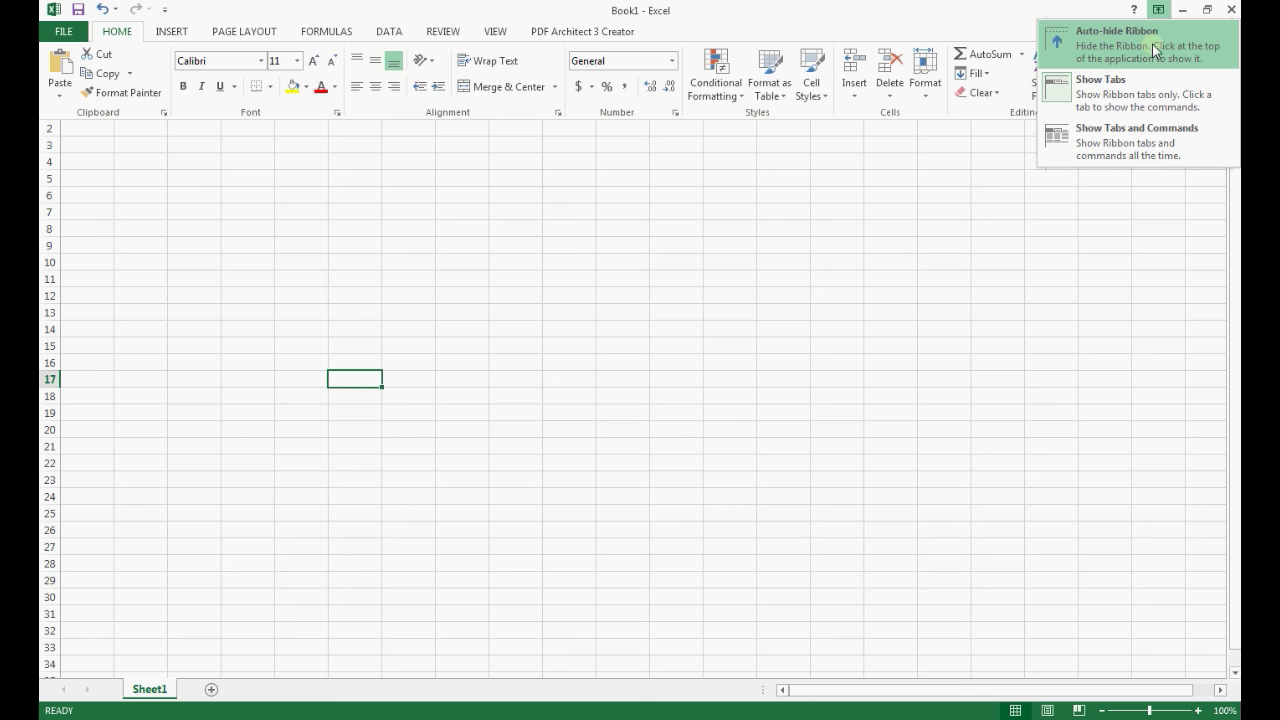
{"action": "left_click", "coordinate": [1132, 136]}
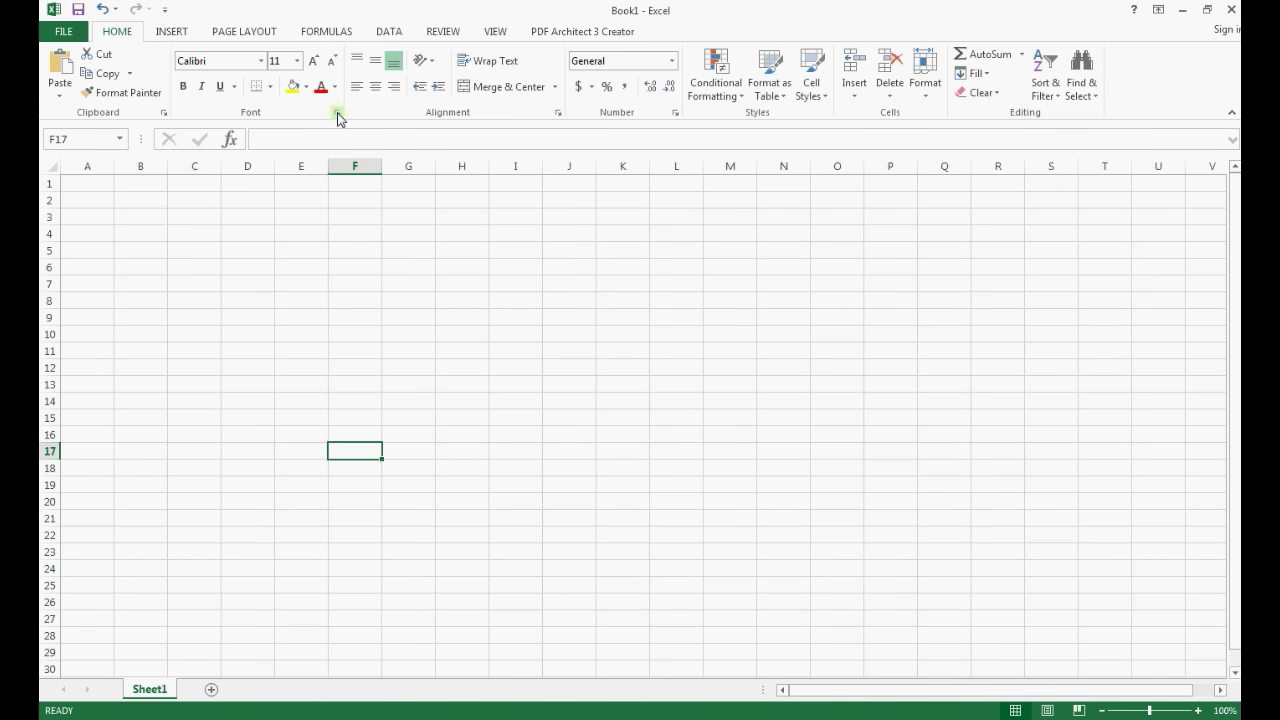
{"action": "key", "text": "ctrl+shift+f"}
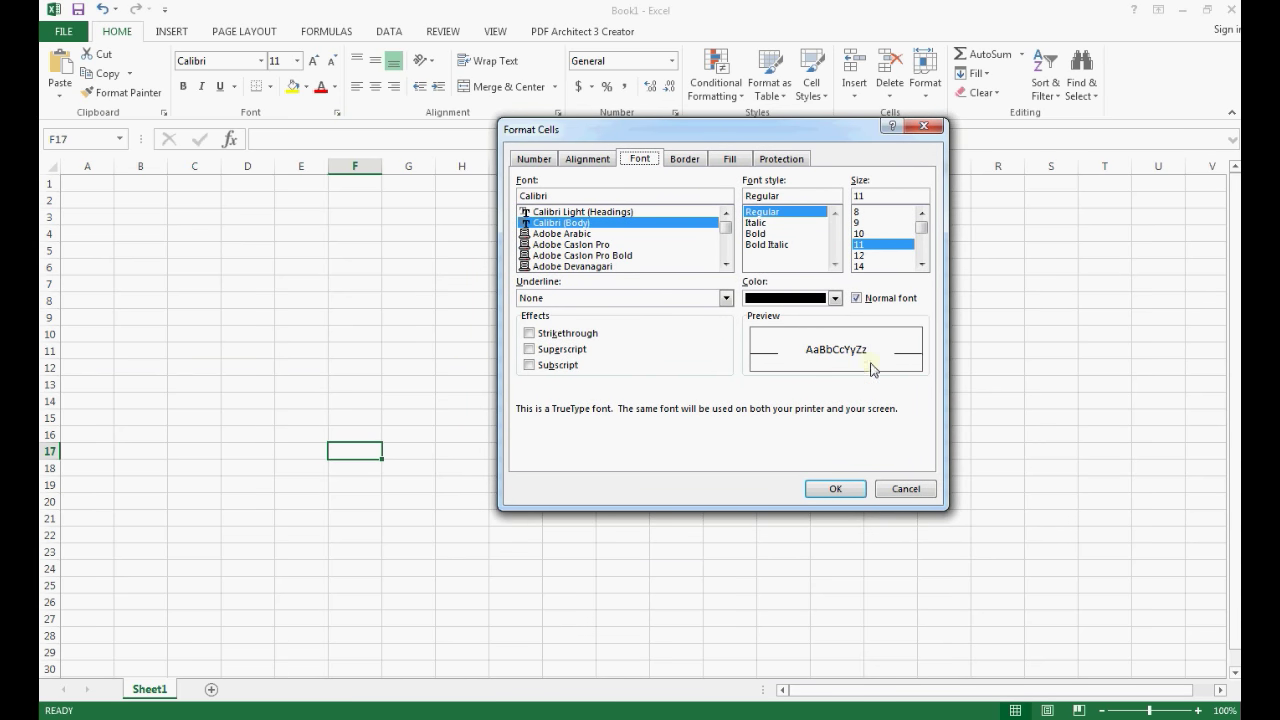
{"action": "left_click", "coordinate": [889, 485]}
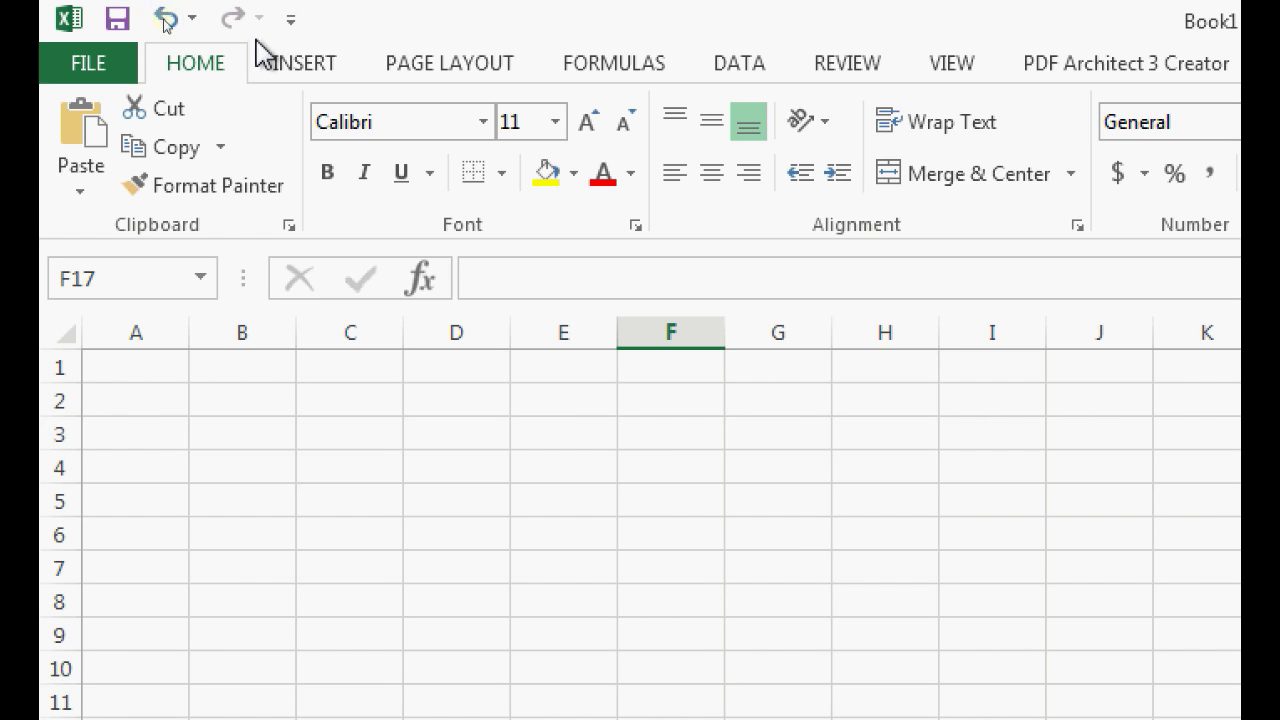
Step: Add New to the Quick Access Toolbar, then dismiss the reopened customization list
{"action": "left_click", "coordinate": [292, 17]}
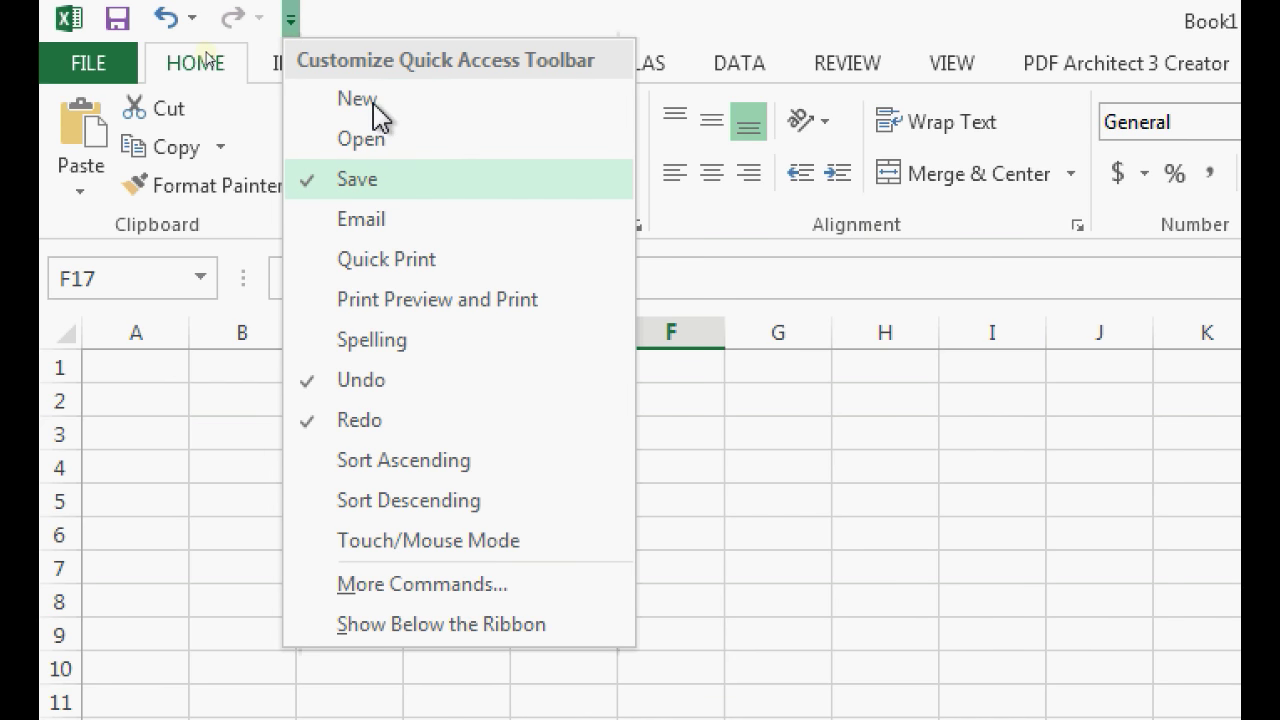
{"action": "left_click", "coordinate": [370, 100]}
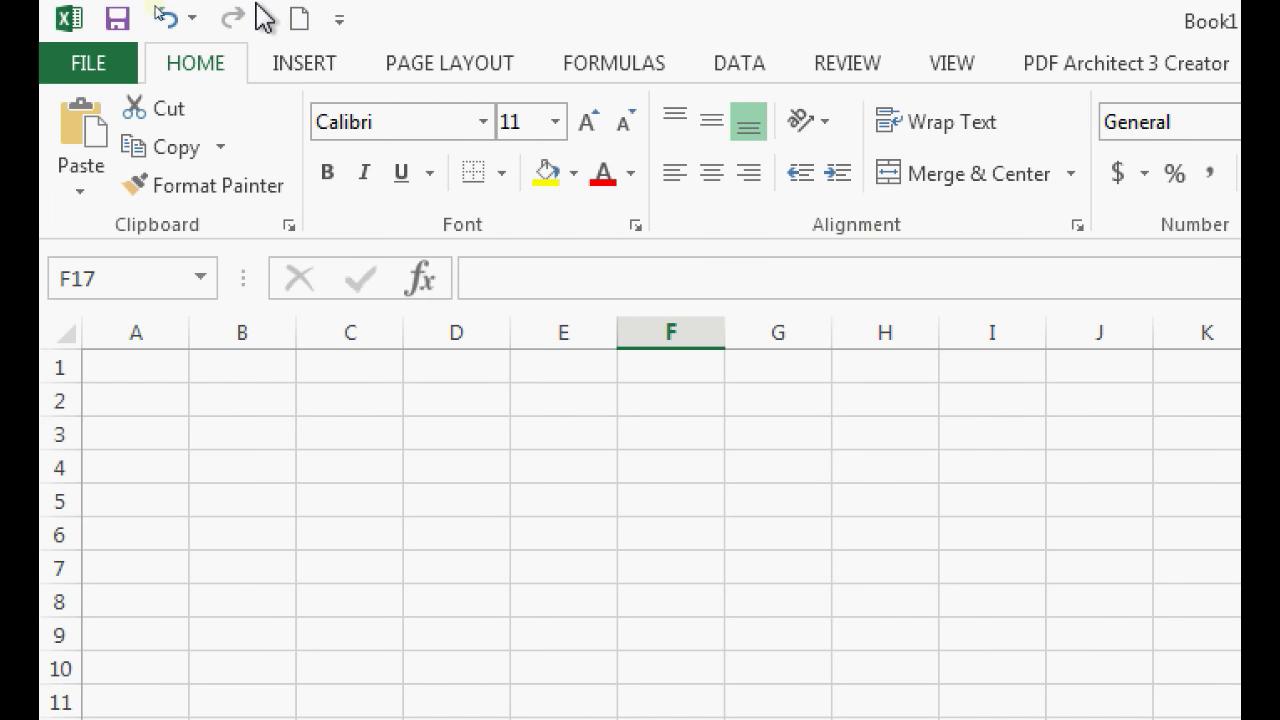
{"action": "left_click", "coordinate": [339, 30]}
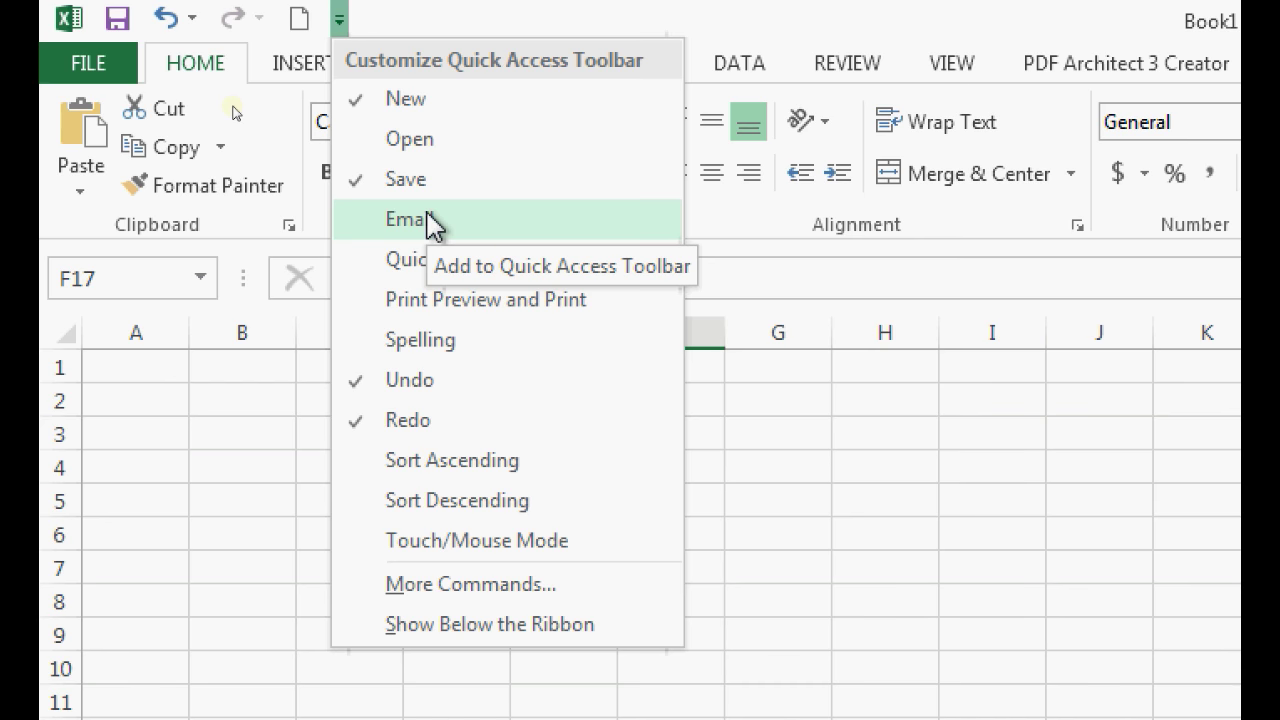
{"action": "key", "text": "Escape"}
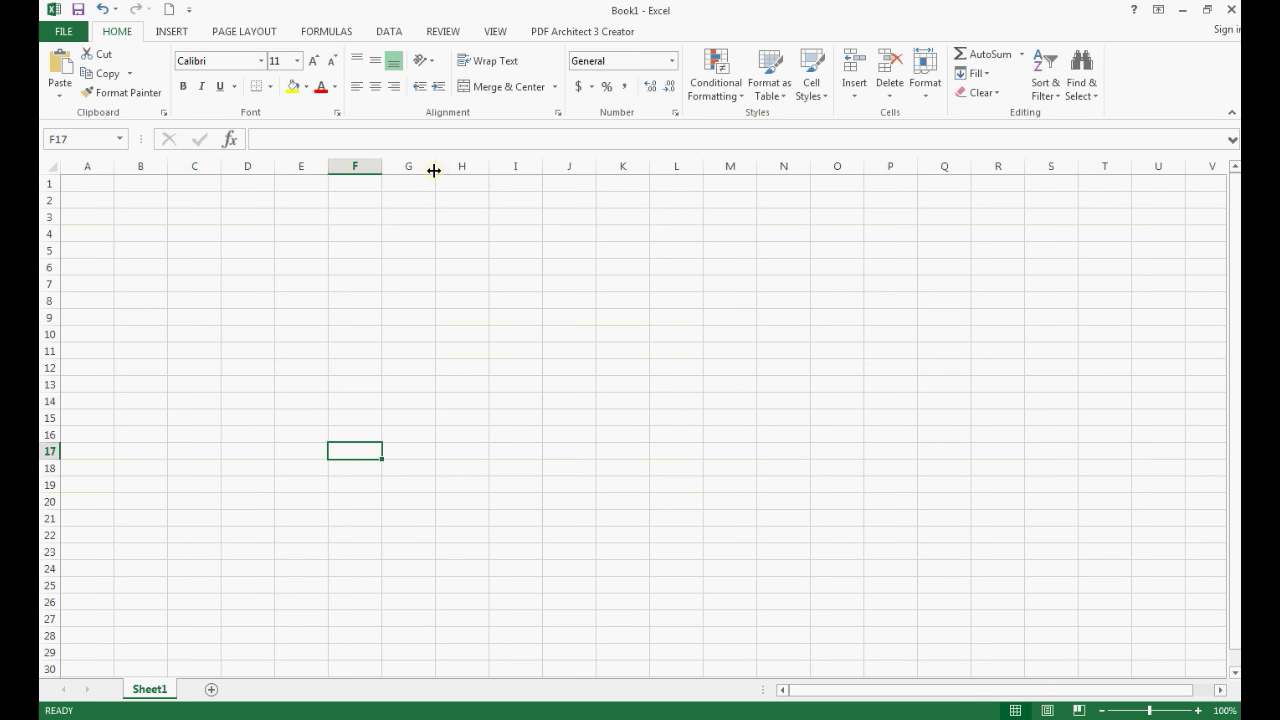
{"action": "left_click", "coordinate": [412, 166]}
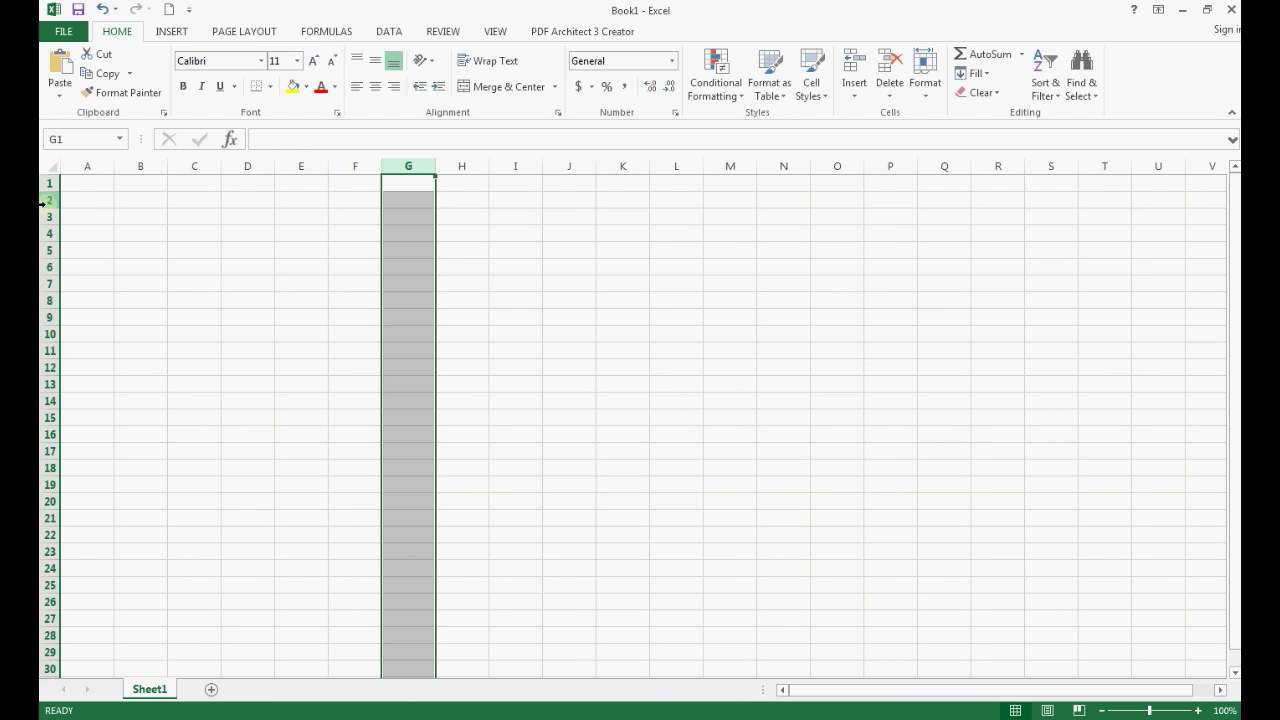
{"action": "left_click_drag", "start_coordinate": [45, 201], "coordinate": [45, 250]}
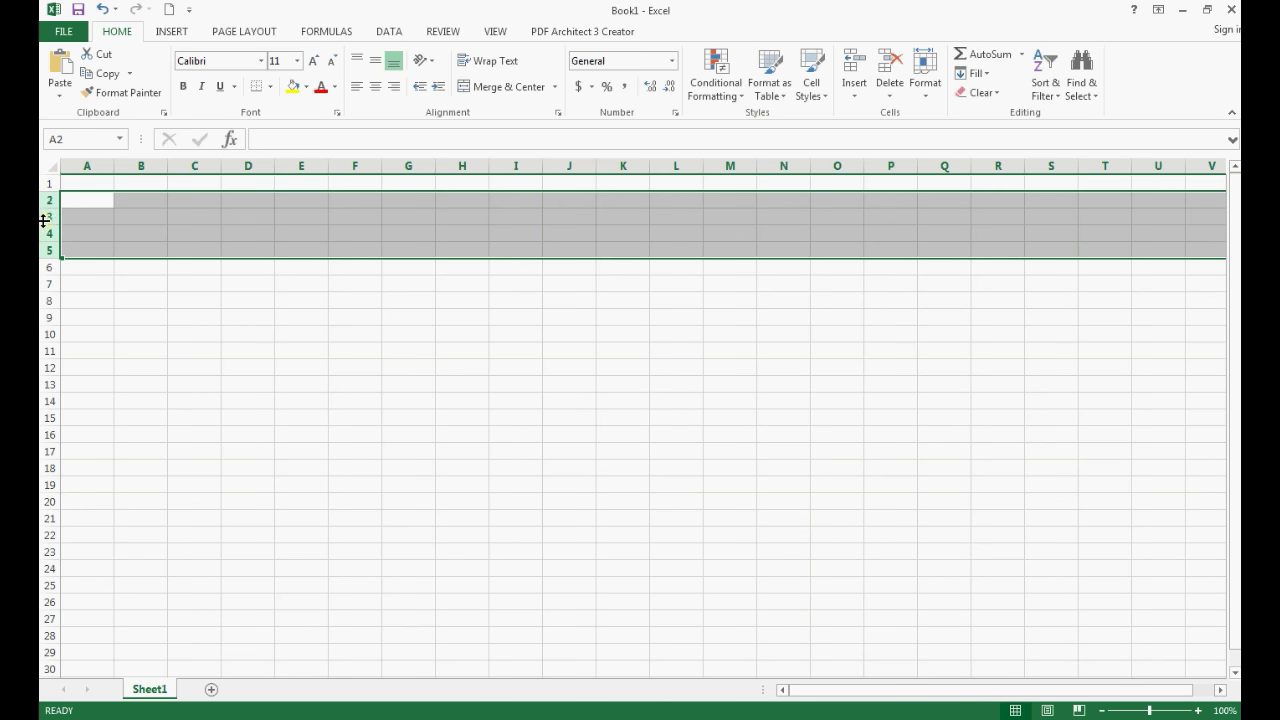
{"action": "left_click", "coordinate": [250, 239]}
{"action": "left_click", "coordinate": [300, 235]}
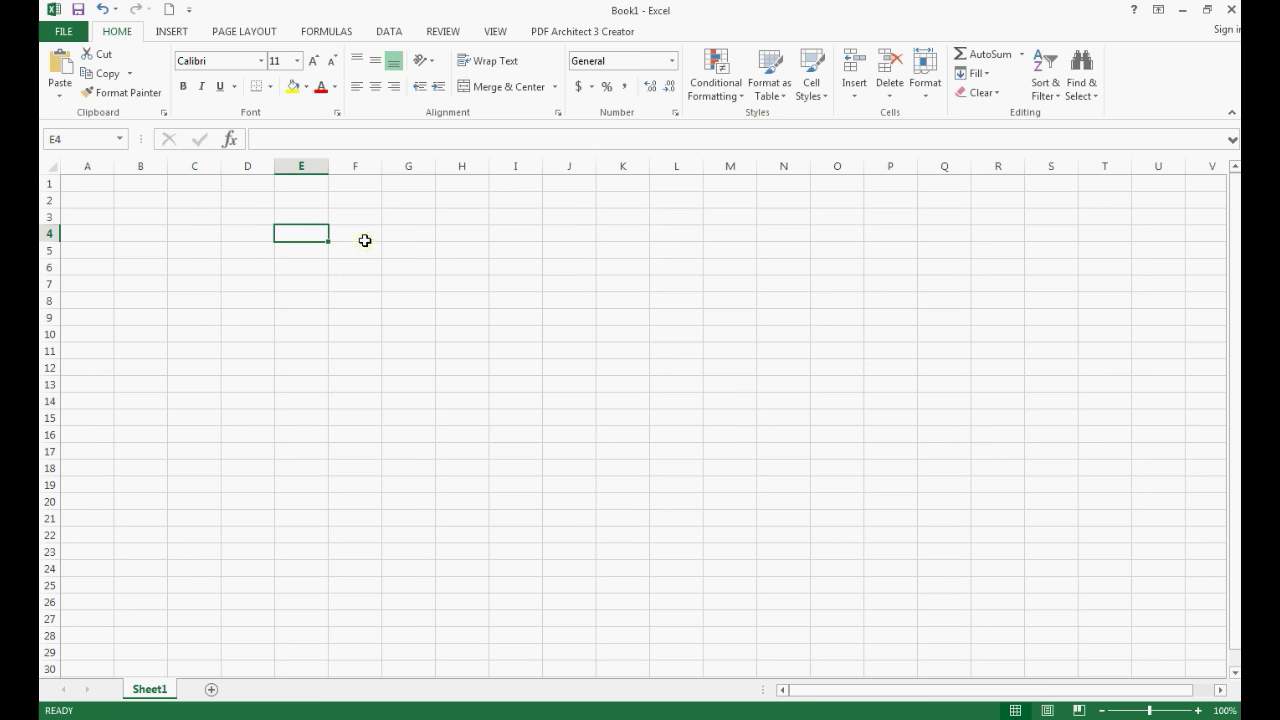
{"action": "left_click", "coordinate": [361, 238]}
{"action": "left_click", "coordinate": [363, 254]}
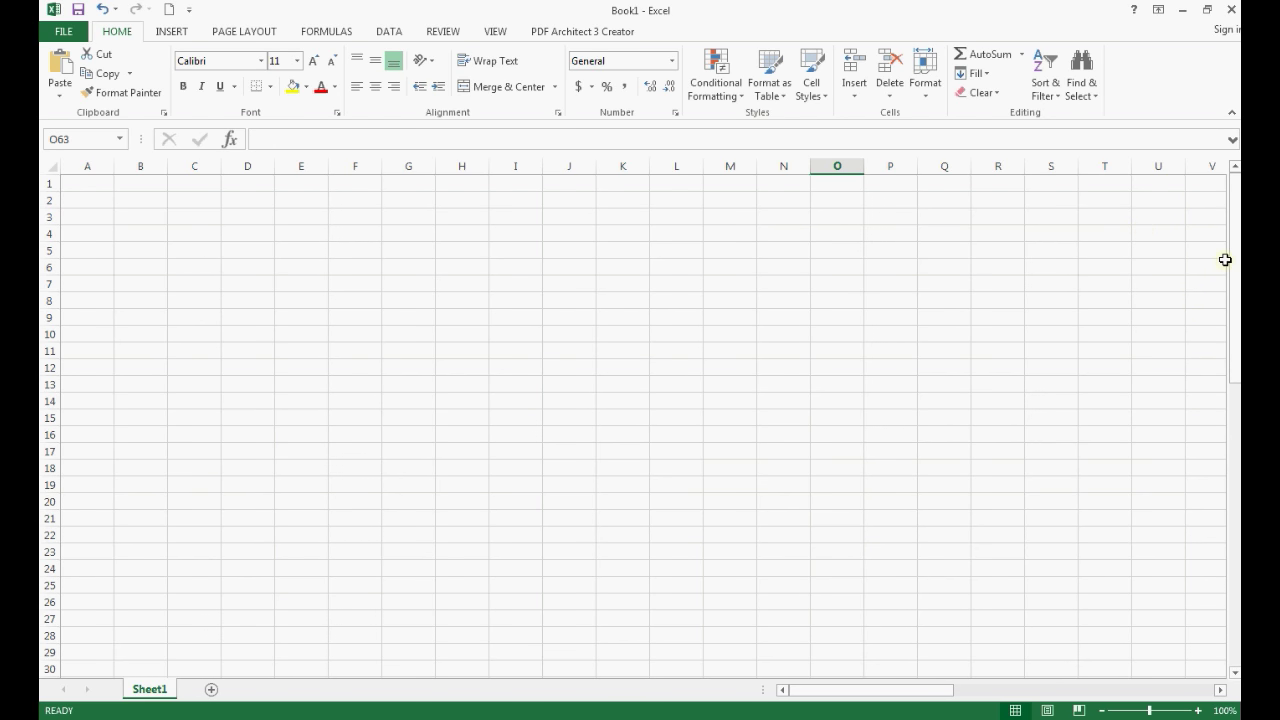
{"action": "mouse_move", "coordinate": [1236, 275]}
{"action": "left_mouse_down"}
{"action": "mouse_move", "coordinate": [1233, 373]}
{"action": "mouse_move", "coordinate": [1229, 266]}
{"action": "left_mouse_up"}
{"action": "left_click_drag", "start_coordinate": [930, 658], "coordinate": [1174, 645]}
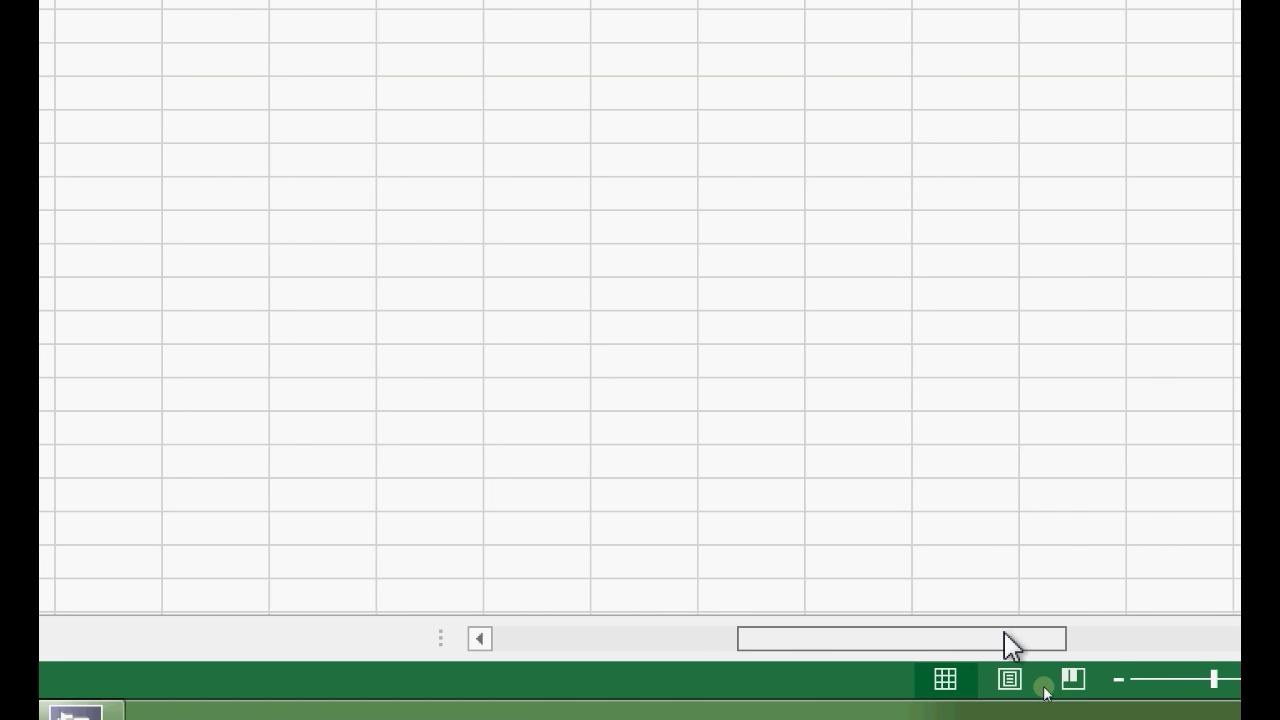
{"action": "left_click_drag", "start_coordinate": [1010, 645], "coordinate": [797, 647]}
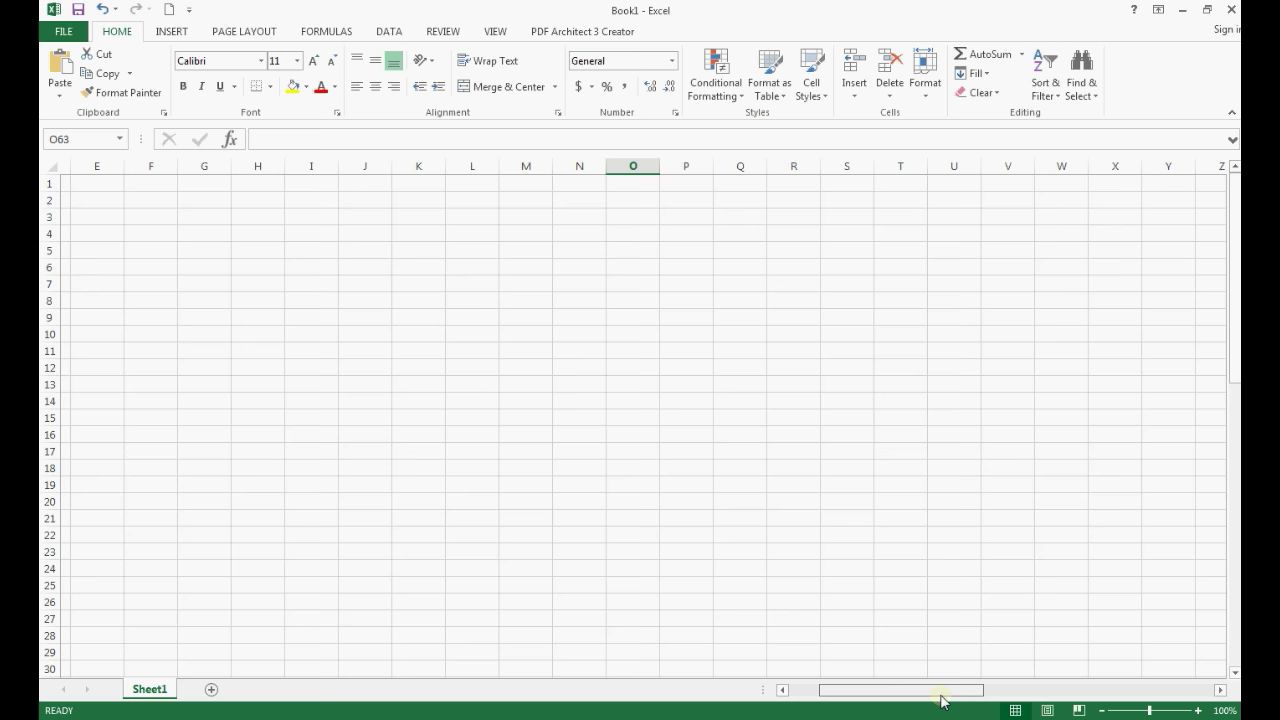
{"action": "left_click_drag", "start_coordinate": [941, 698], "coordinate": [920, 695]}
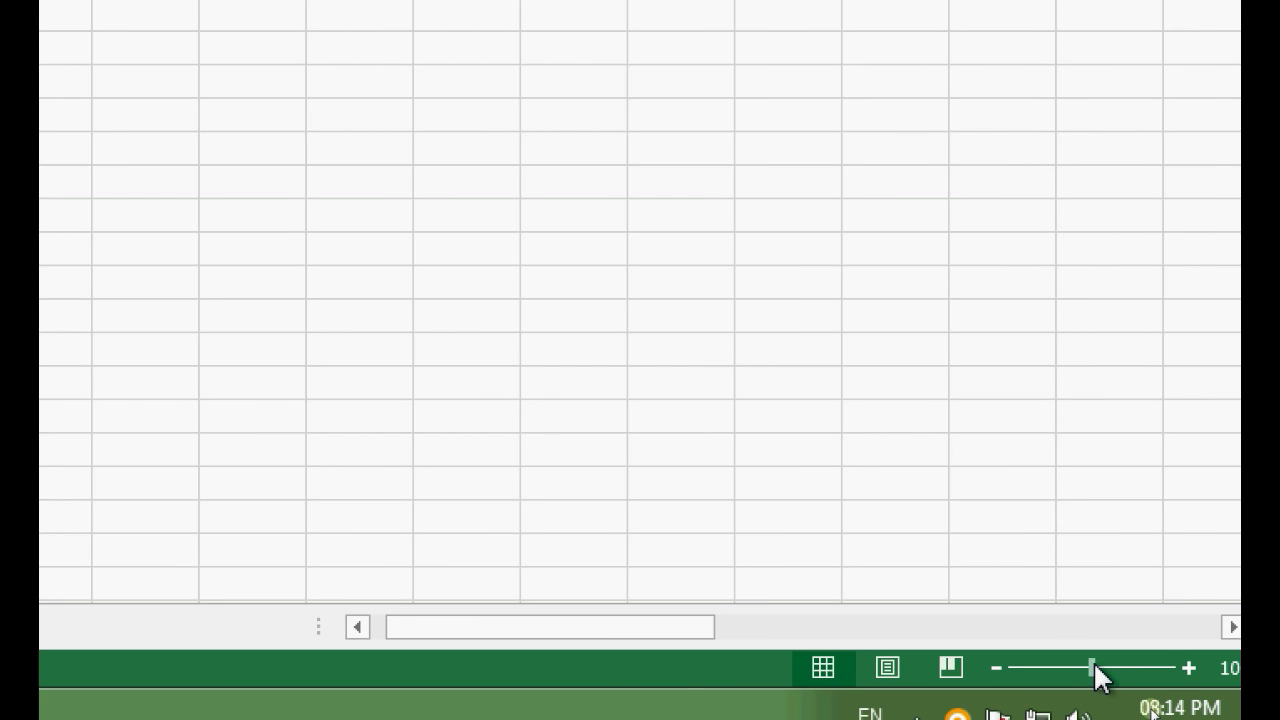
{"action": "left_click_drag", "start_coordinate": [1097, 677], "coordinate": [1106, 670]}
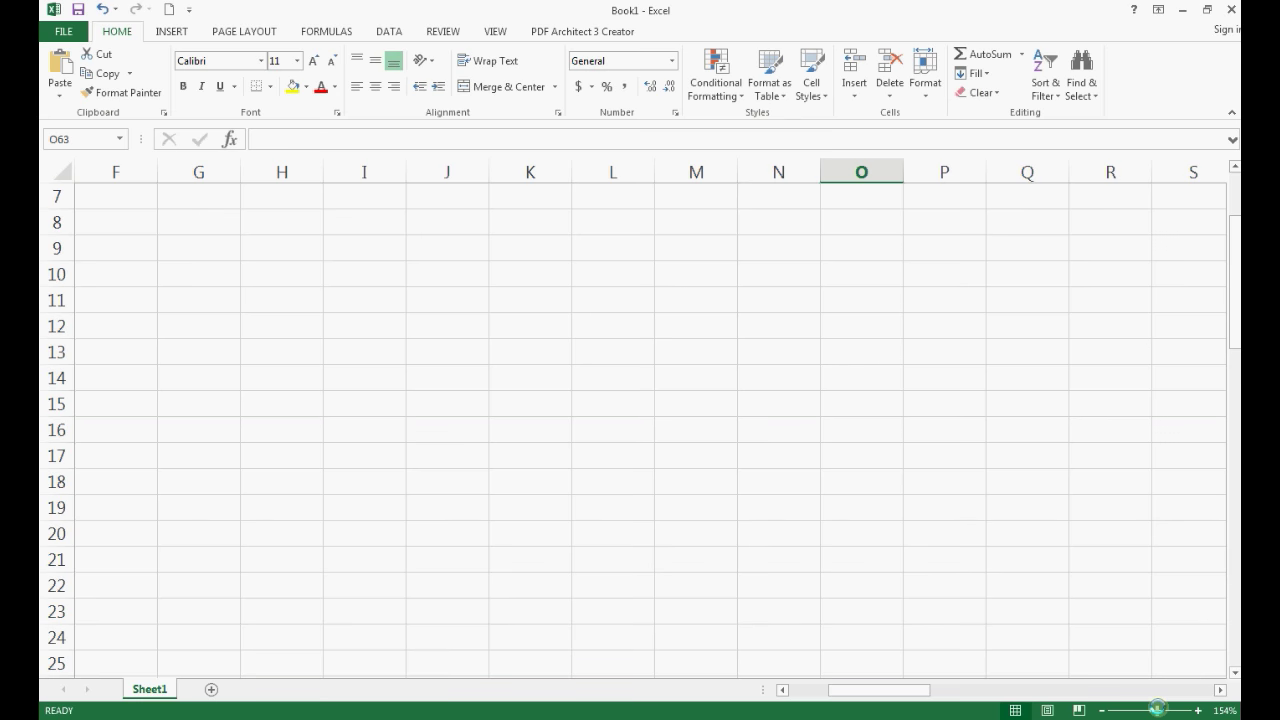
{"action": "left_click_drag", "start_coordinate": [1157, 708], "coordinate": [1152, 712]}
{"action": "left_click_drag", "start_coordinate": [1148, 712], "coordinate": [1145, 713]}
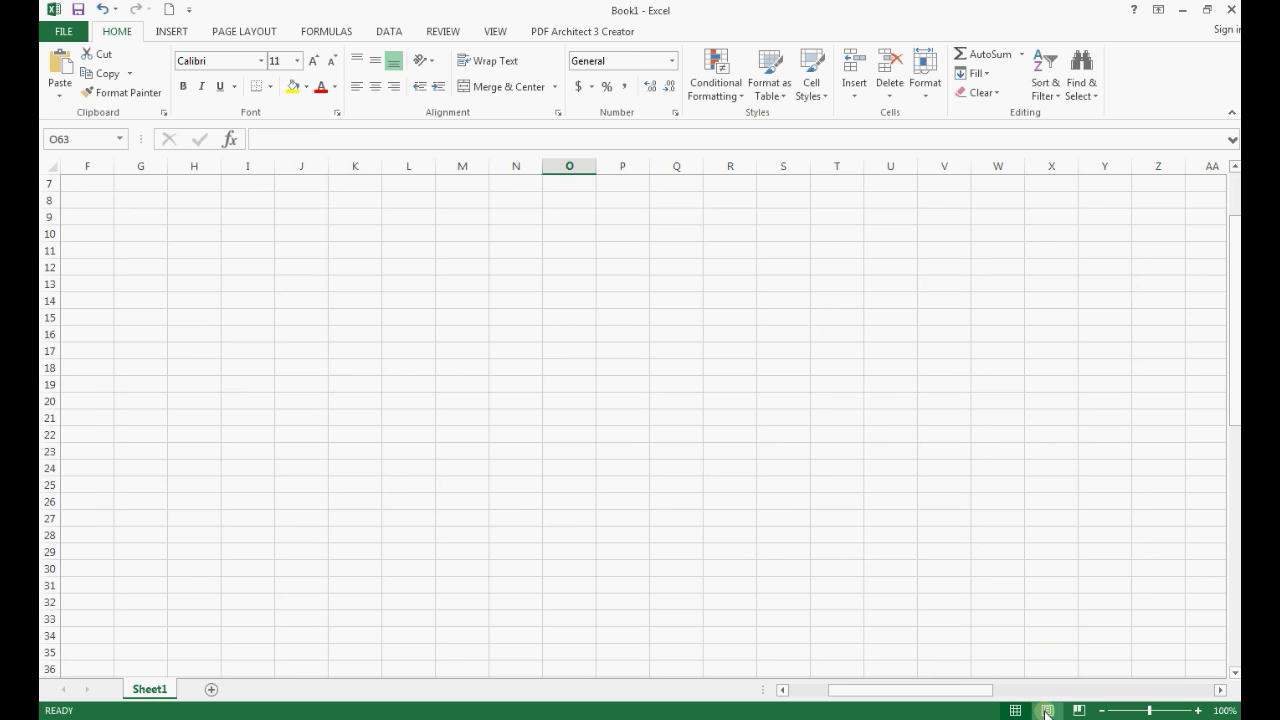
Step: In Page Break Preview, move the vertical page break to just after column I, then return to Normal view
{"action": "left_click", "coordinate": [1047, 711]}
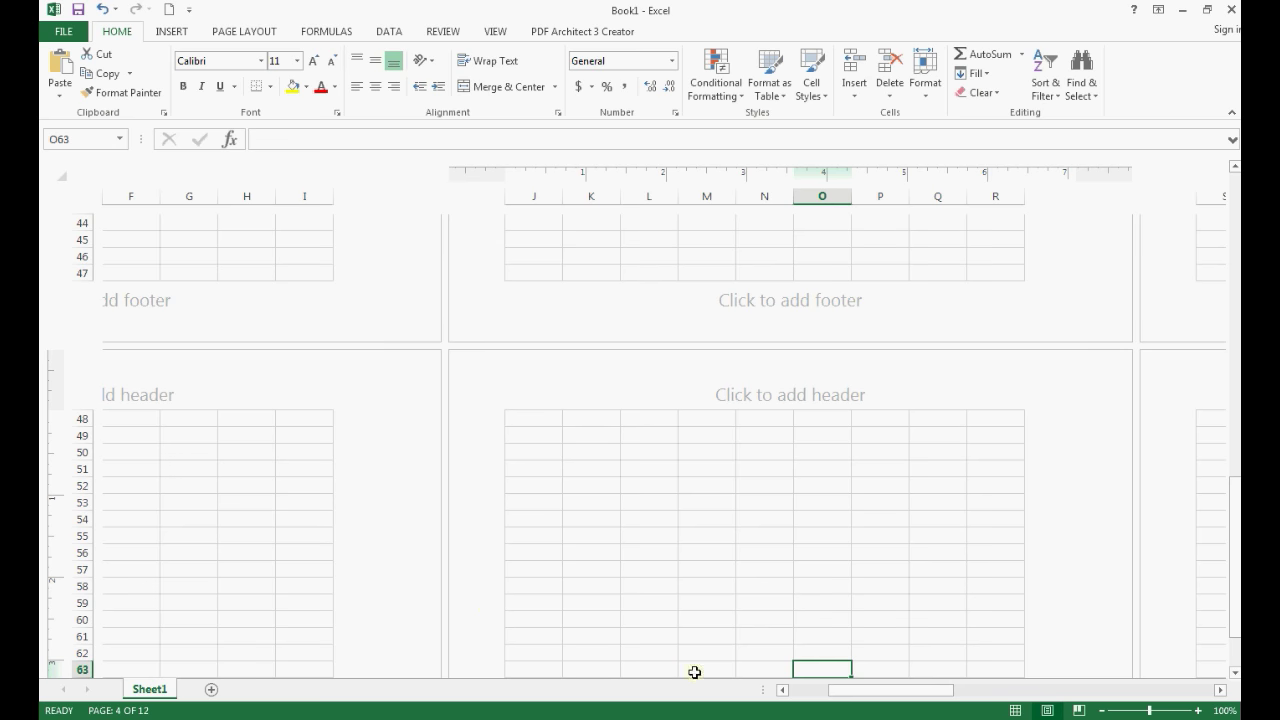
{"action": "left_click_drag", "start_coordinate": [838, 687], "coordinate": [796, 690]}
{"action": "scroll", "coordinate": [452, 590], "scroll_direction": "up", "scroll_amount": 12}
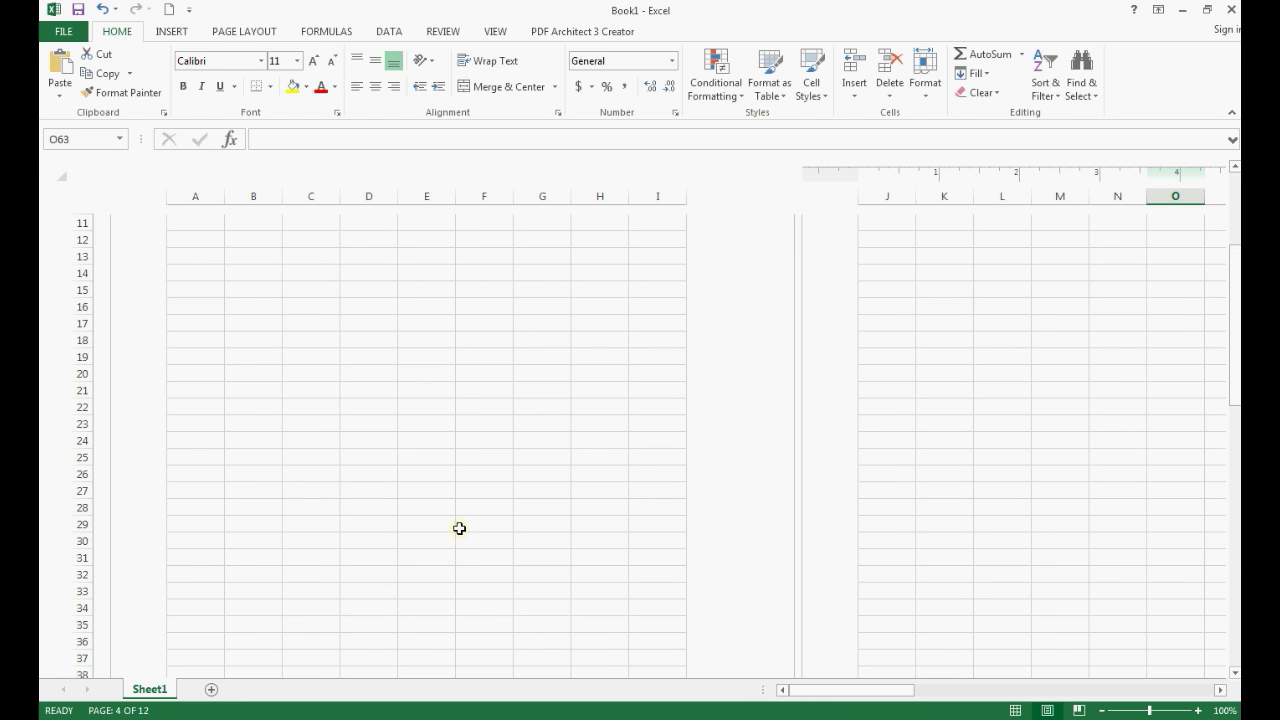
{"action": "left_click", "coordinate": [1077, 710]}
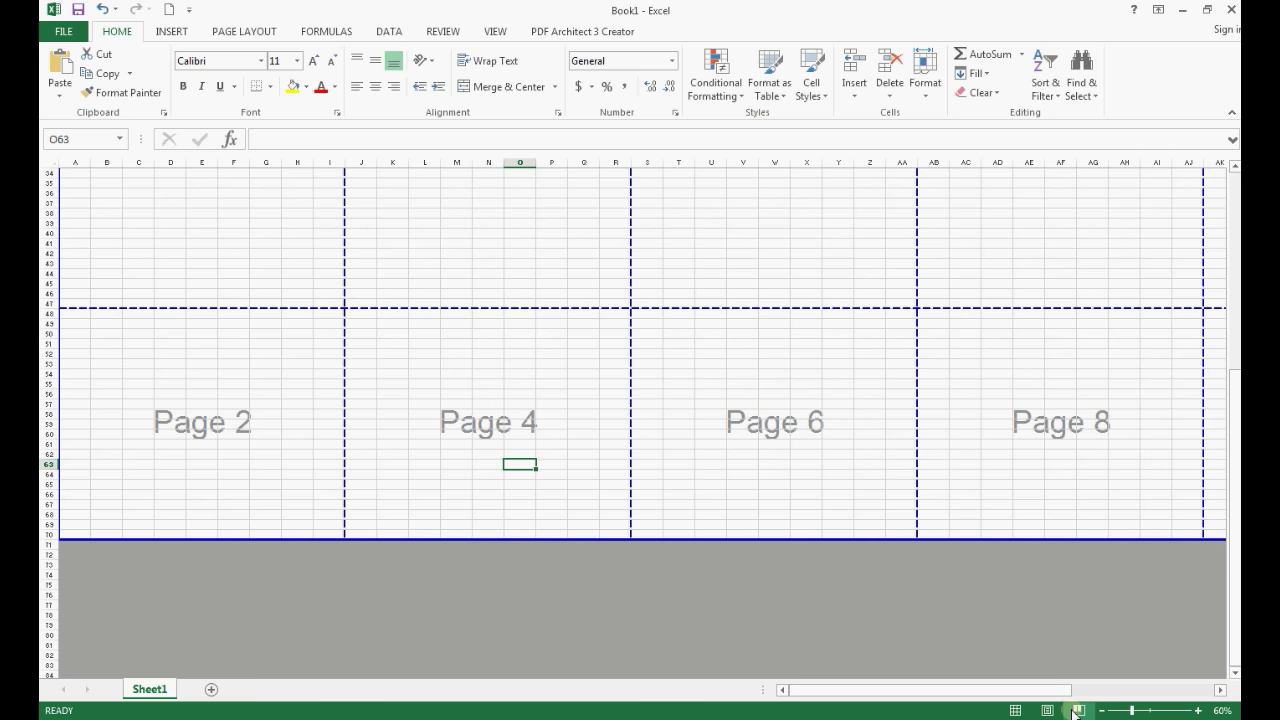
{"action": "left_click", "coordinate": [345, 246]}
{"action": "left_click_drag", "start_coordinate": [371, 246], "coordinate": [362, 272]}
{"action": "left_click", "coordinate": [339, 221]}
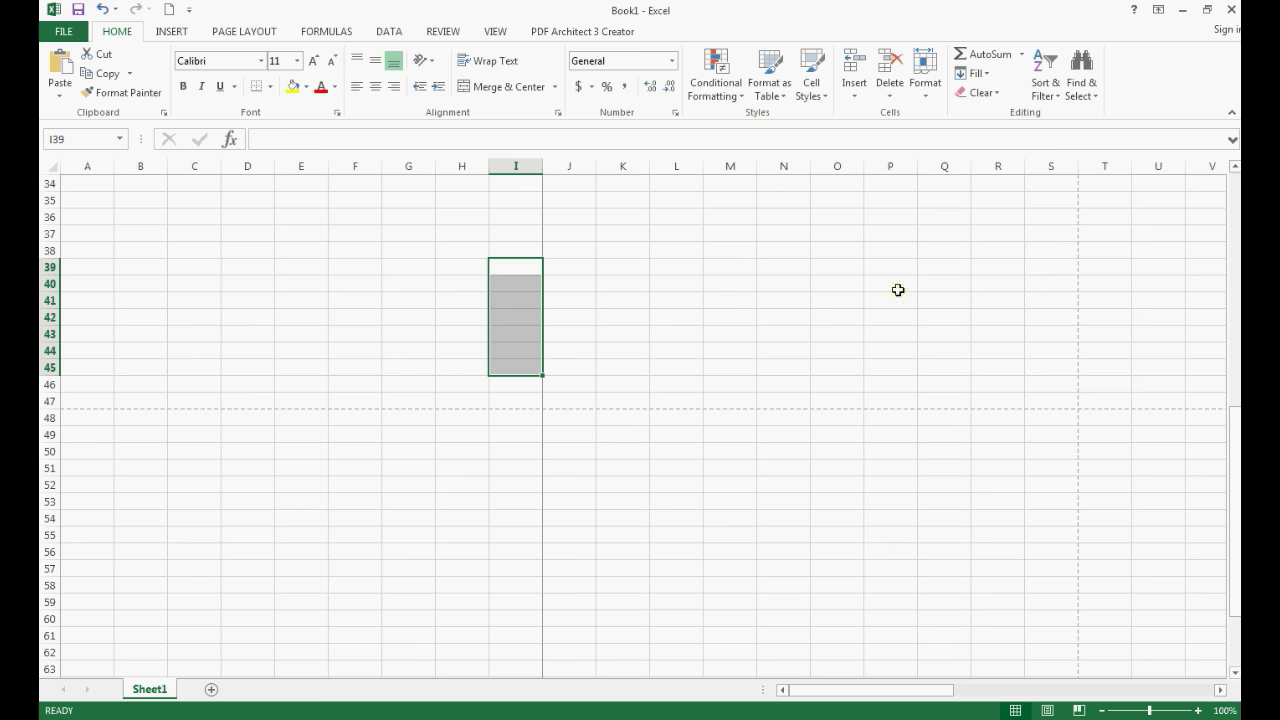
Step: Add a second blank worksheet and switch between the two sheets
{"action": "left_click", "coordinate": [210, 692]}
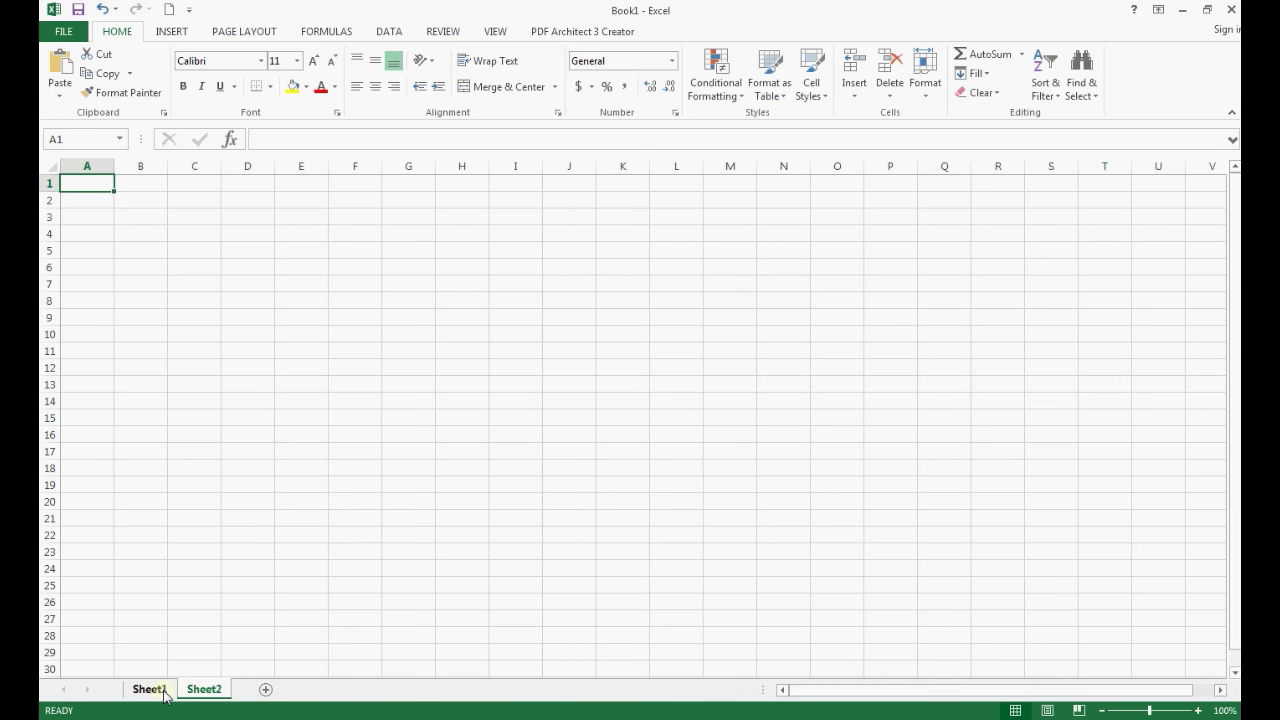
{"action": "left_click", "coordinate": [165, 690]}
{"action": "left_click", "coordinate": [203, 690]}
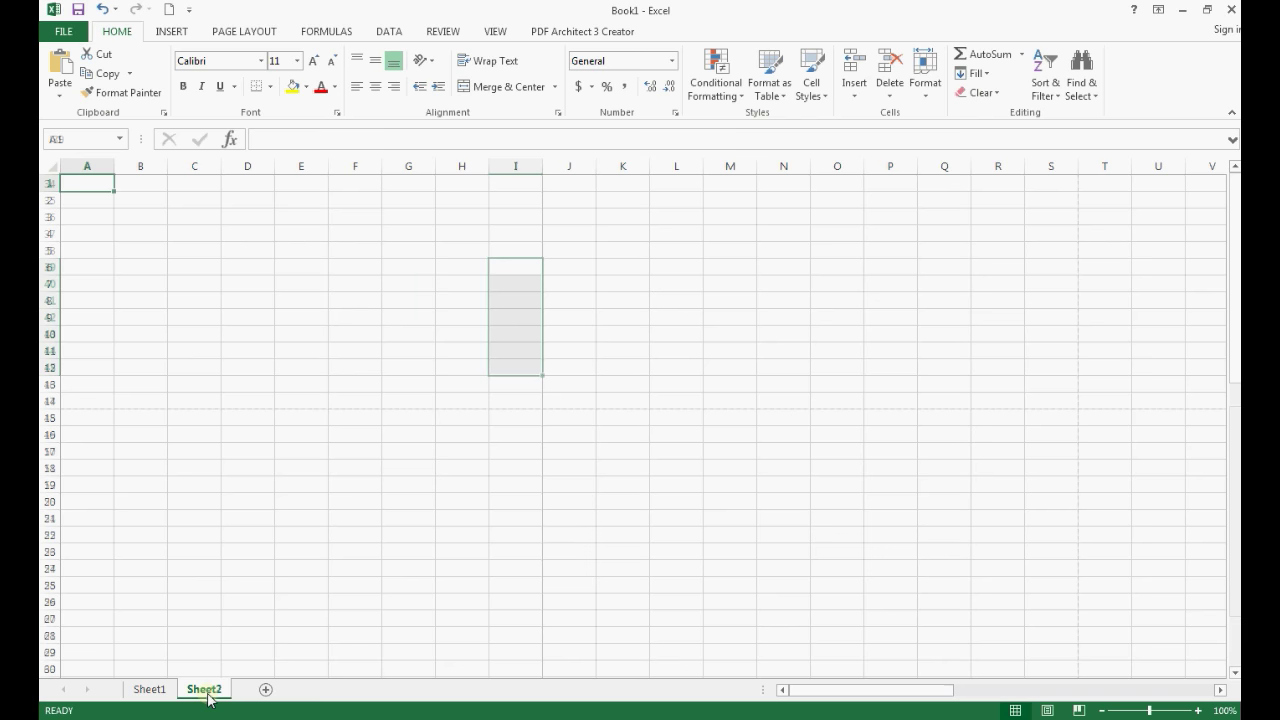
{"action": "left_click", "coordinate": [157, 690]}
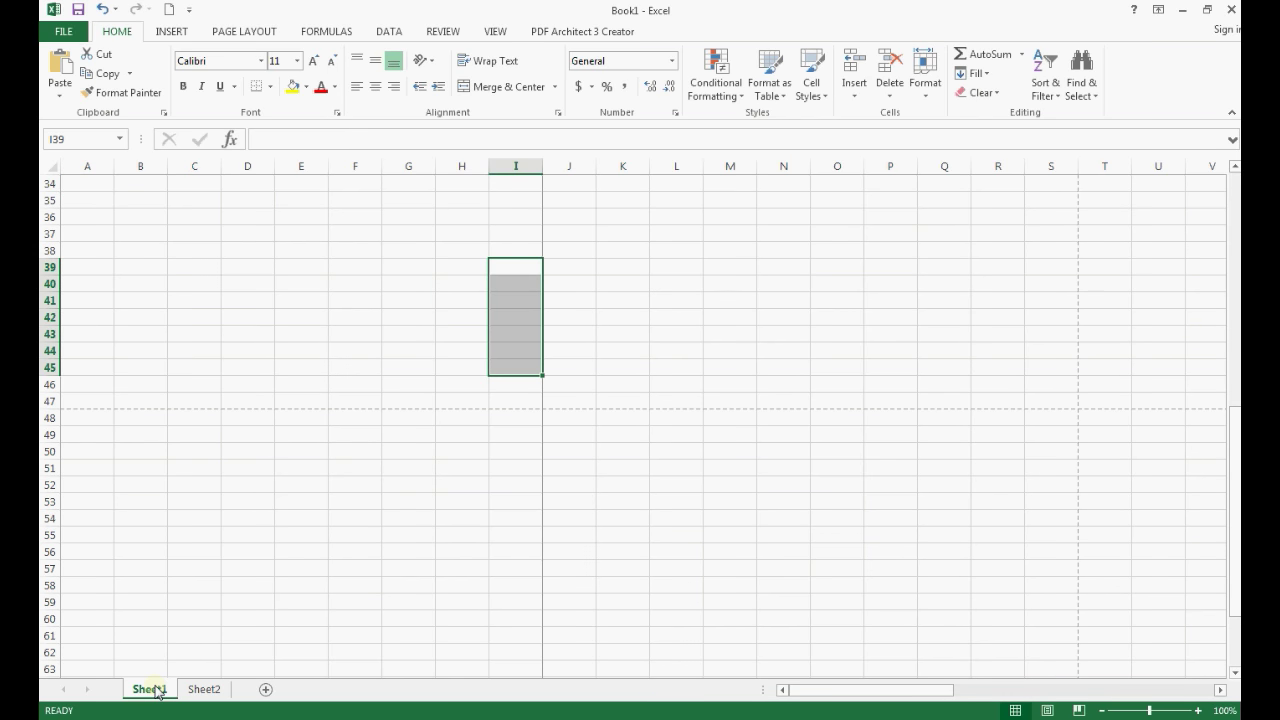
Step: Rename the first sheet Calculations and the second sheet Dates
{"action": "double_click", "coordinate": [157, 688]}
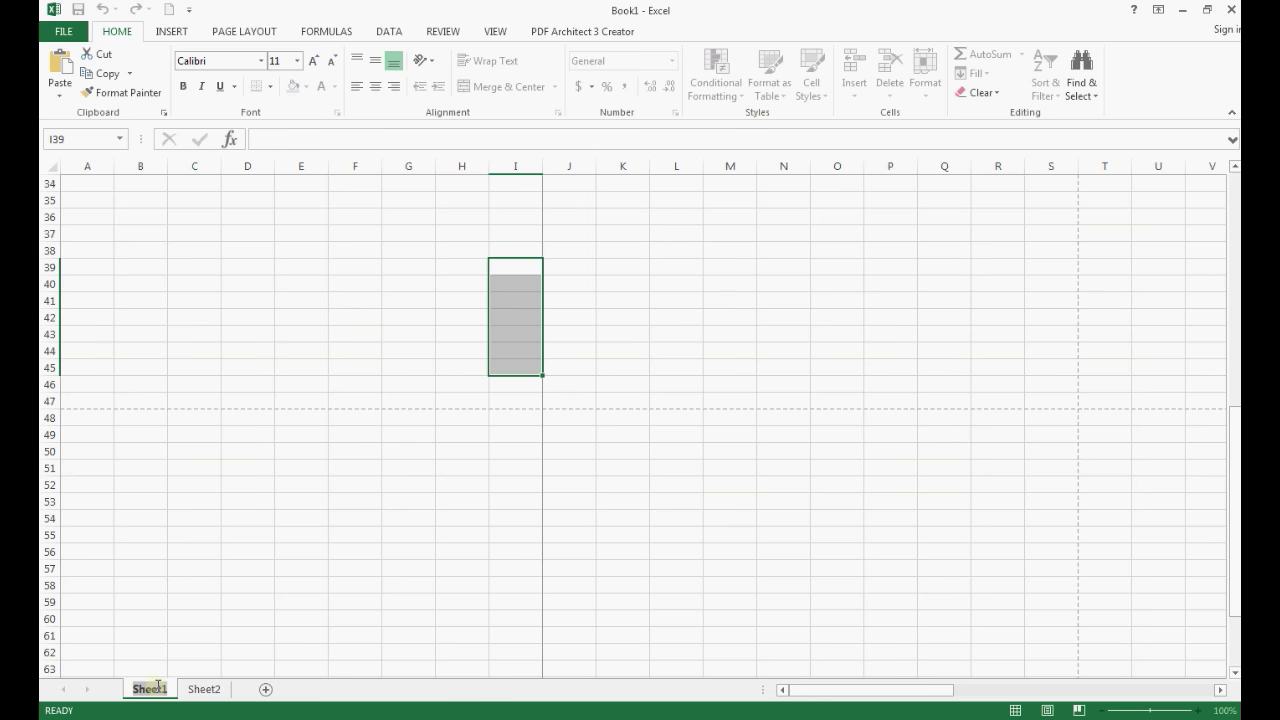
{"action": "type", "text": "Calcu"}
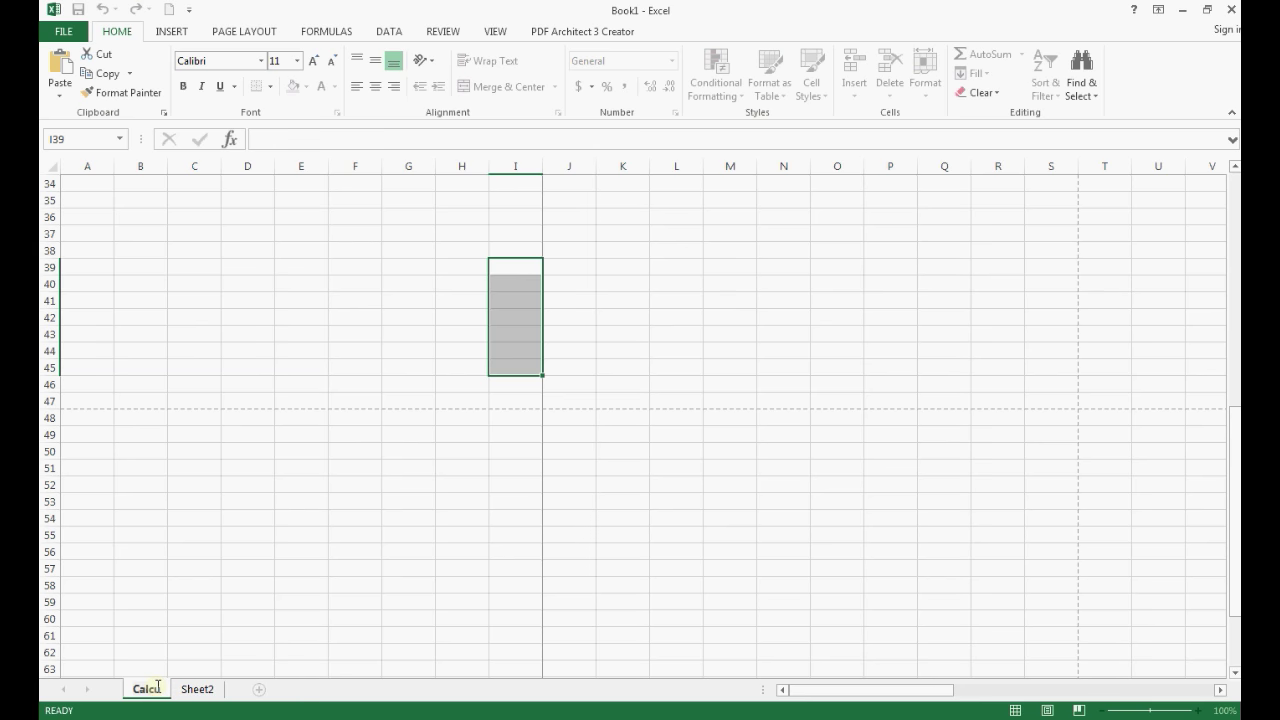
{"action": "type", "text": "lations"}
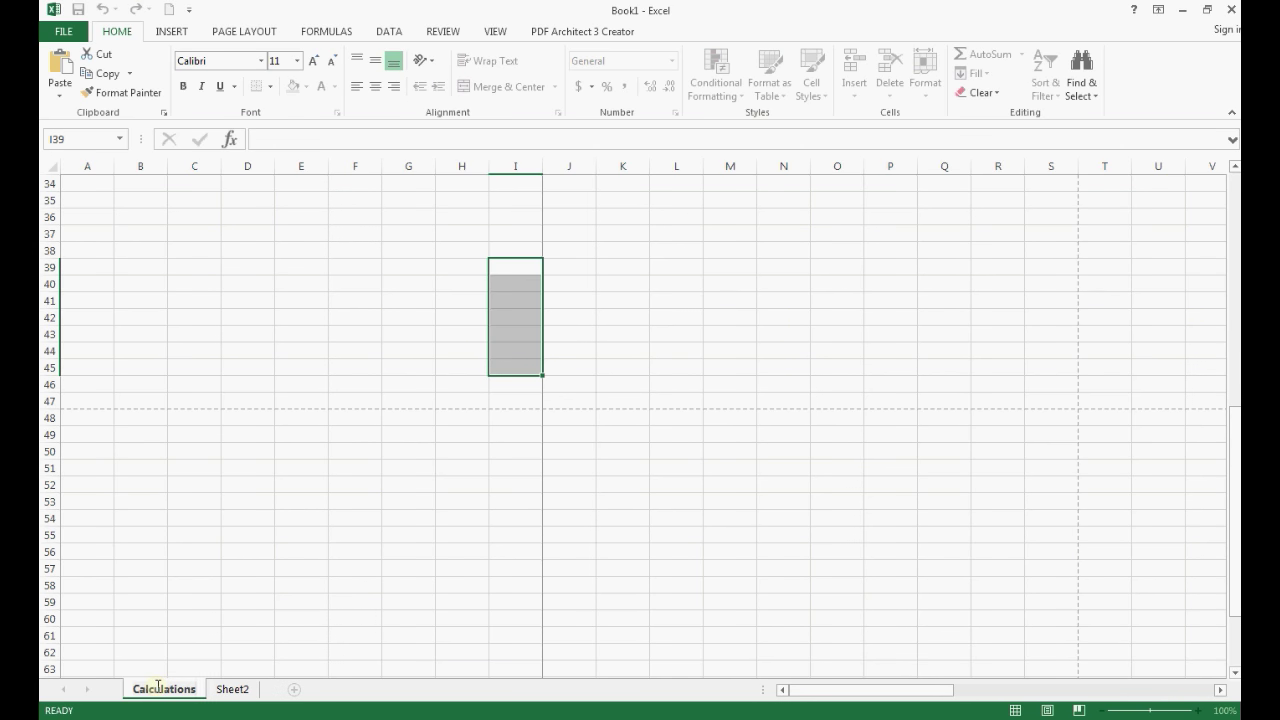
{"action": "double_click", "coordinate": [233, 689]}
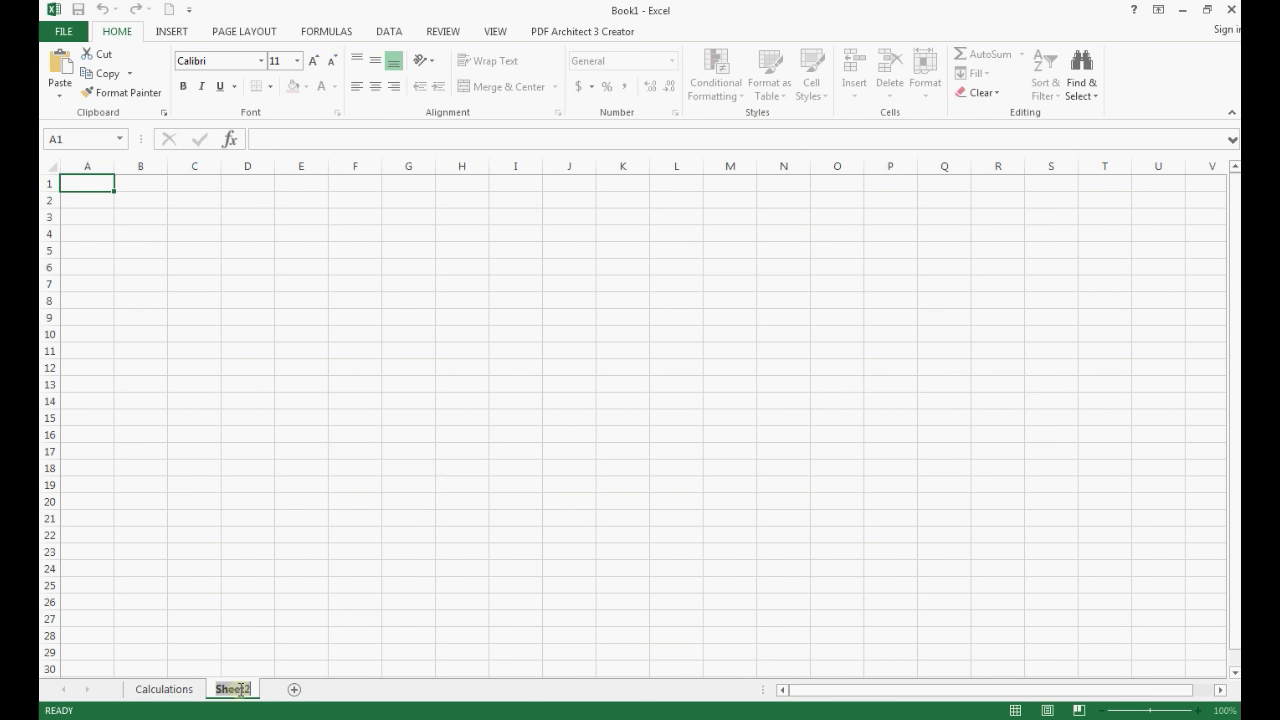
{"action": "type", "text": "Dates"}
{"action": "left_click", "coordinate": [240, 636]}
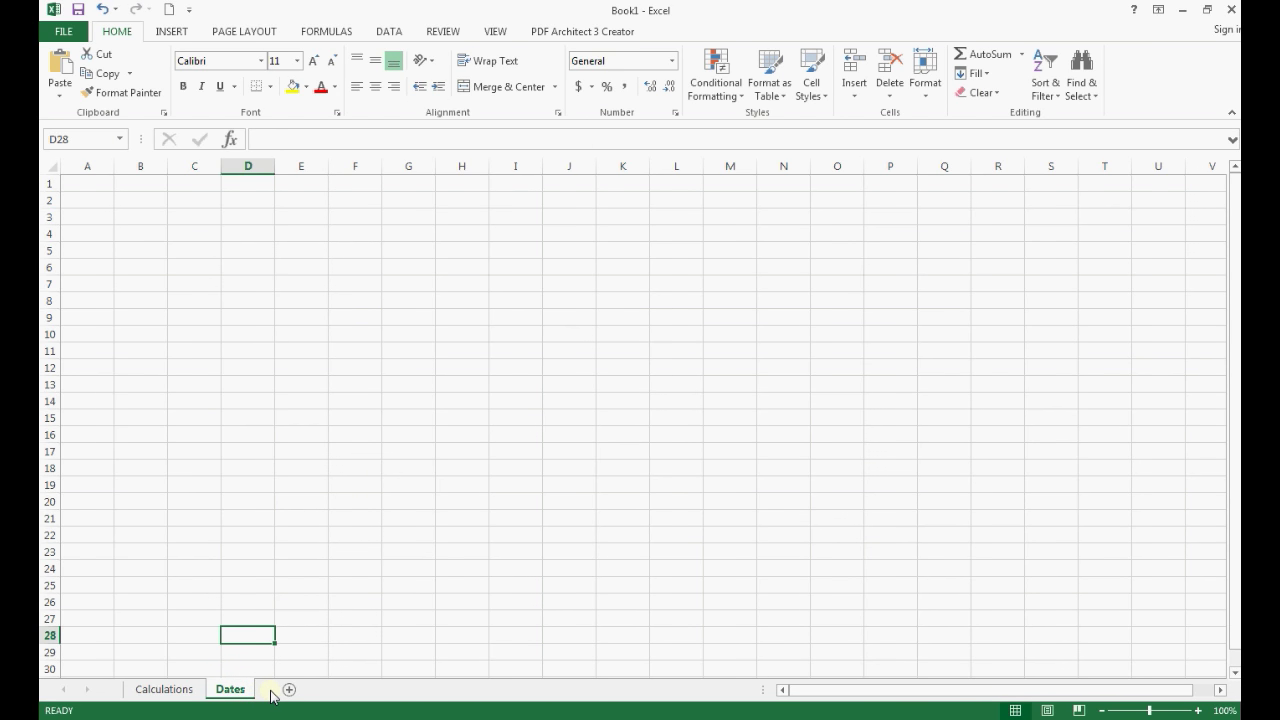
{"action": "left_click", "coordinate": [192, 692]}
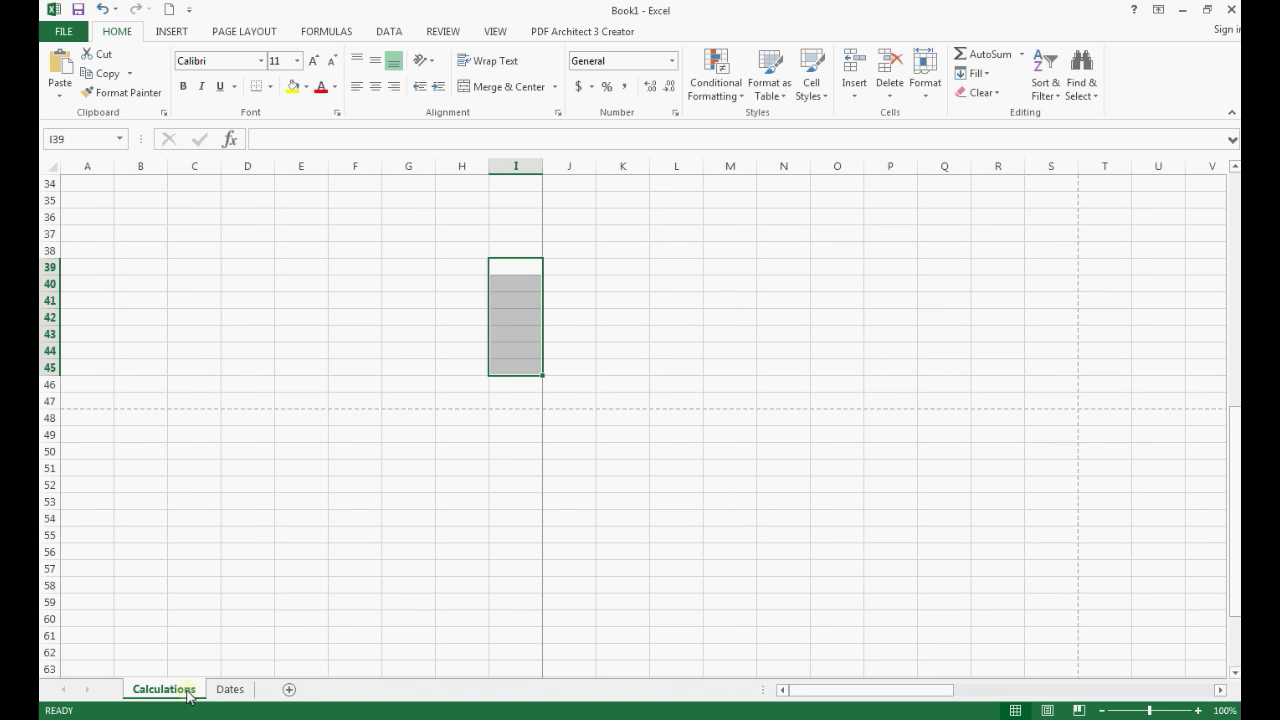
Step: Use Tab Color to make the Calculations tab red and the Dates tab yellow
{"action": "right_click", "coordinate": [188, 695]}
{"action": "mouse_move", "coordinate": [230, 613]}
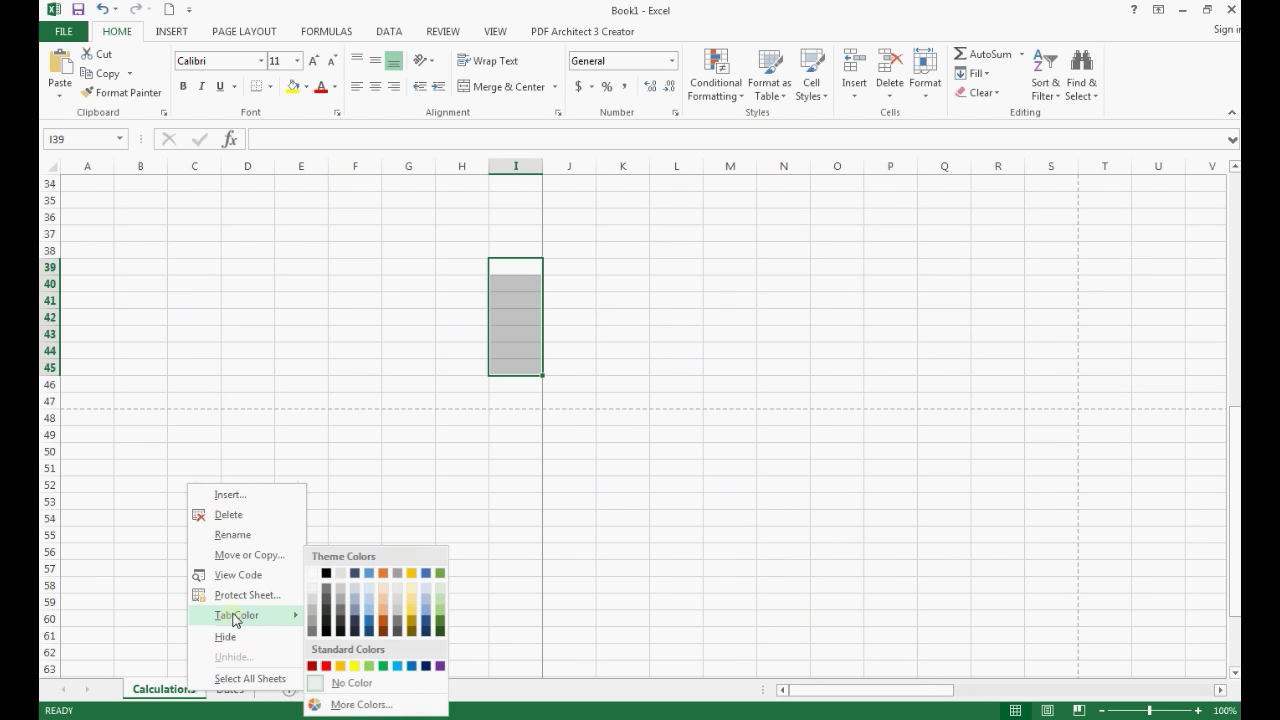
{"action": "left_click", "coordinate": [328, 666]}
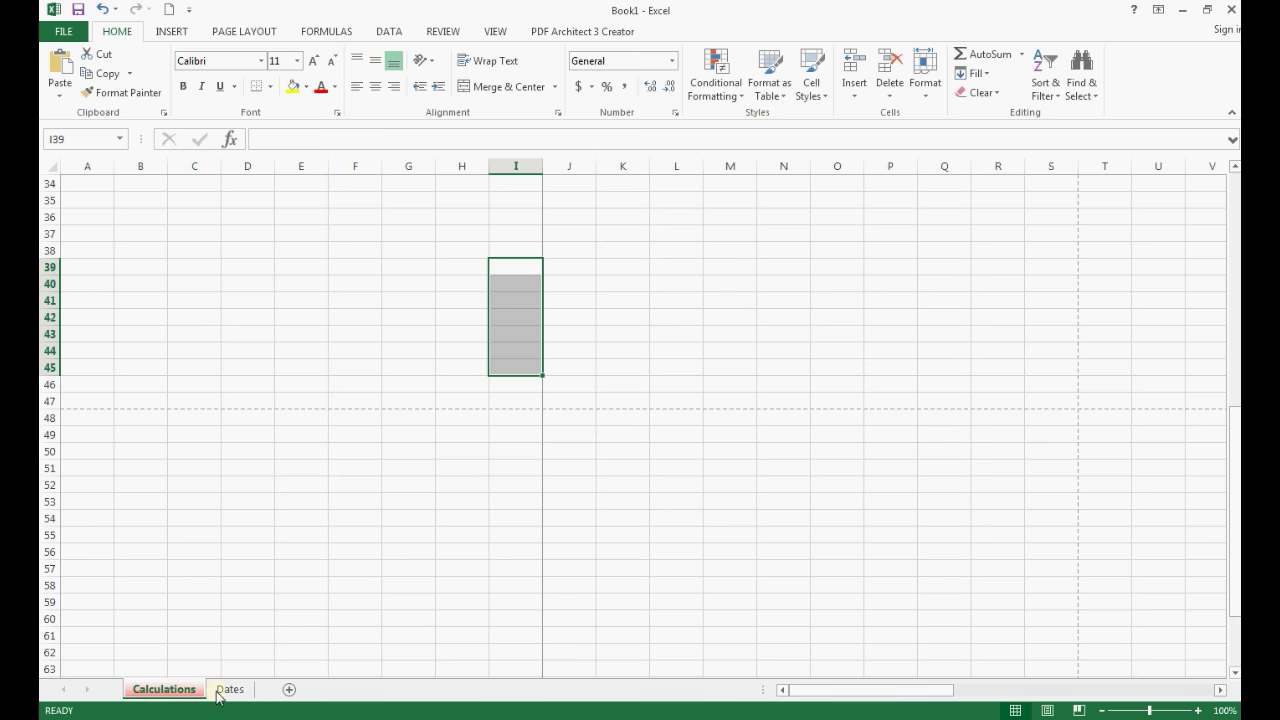
{"action": "left_click", "coordinate": [229, 689]}
{"action": "right_click", "coordinate": [229, 689]}
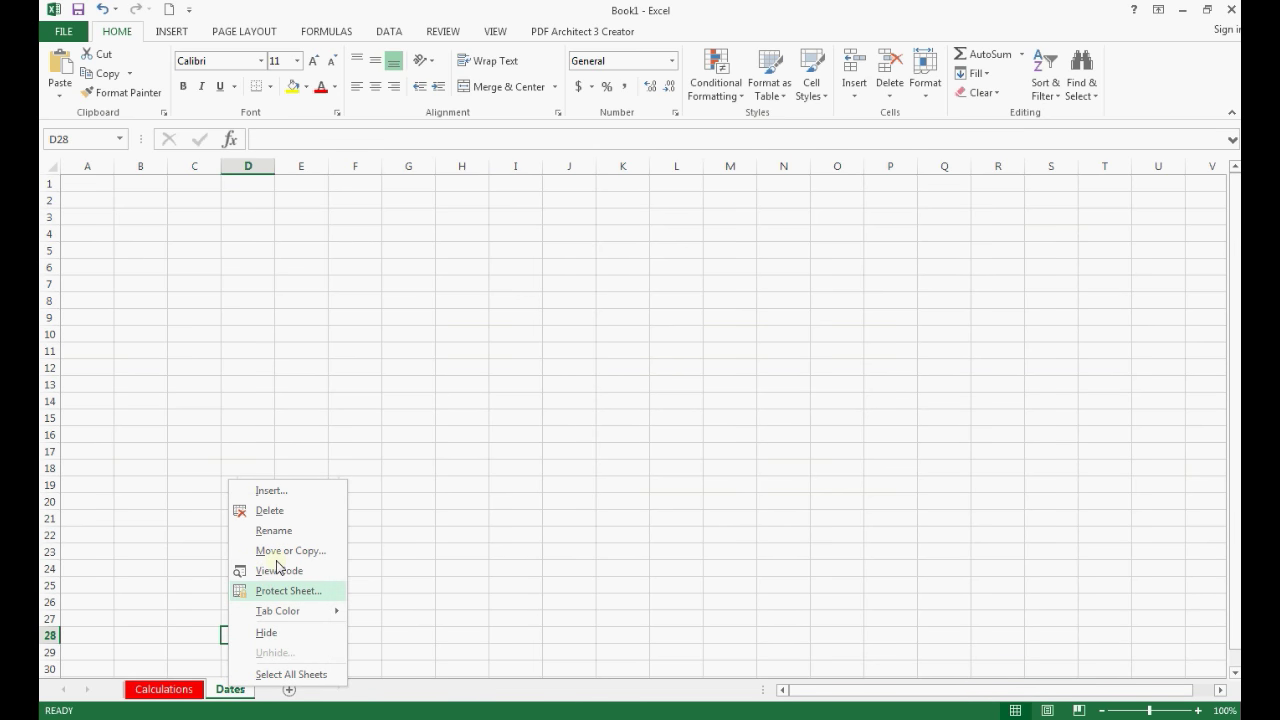
{"action": "mouse_move", "coordinate": [295, 611]}
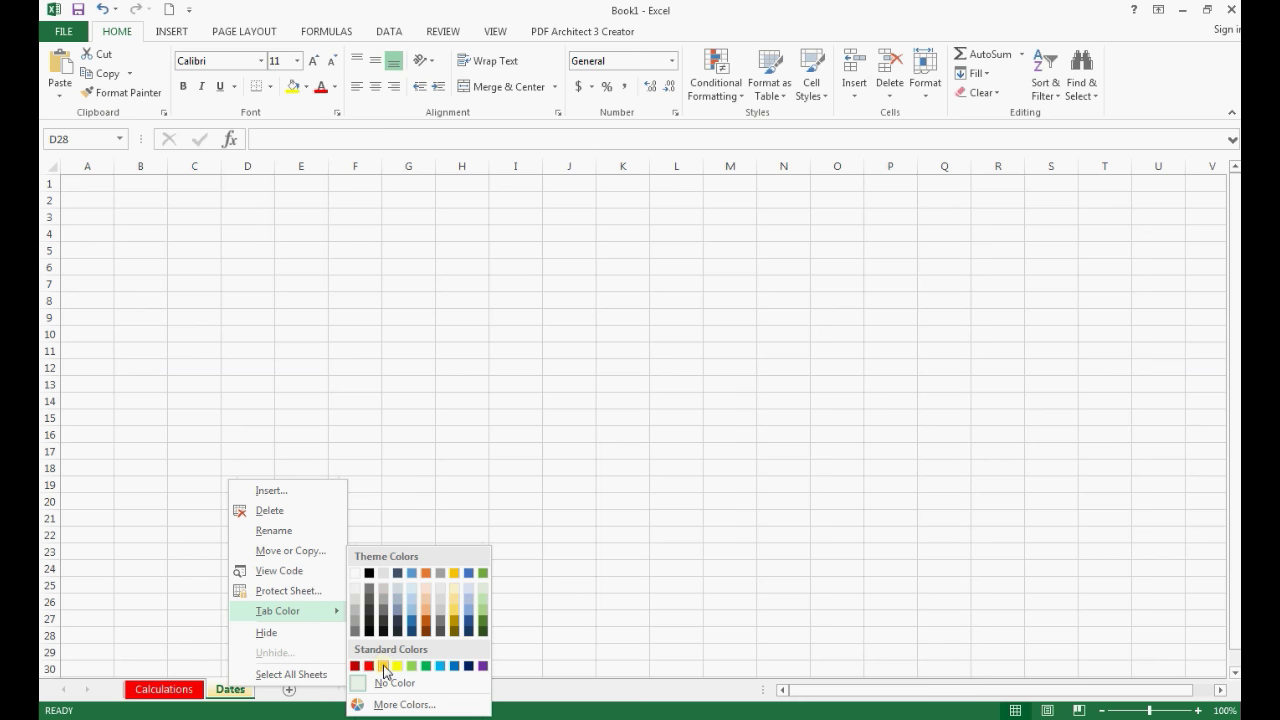
{"action": "left_click", "coordinate": [383, 666]}
{"action": "left_click", "coordinate": [160, 689]}
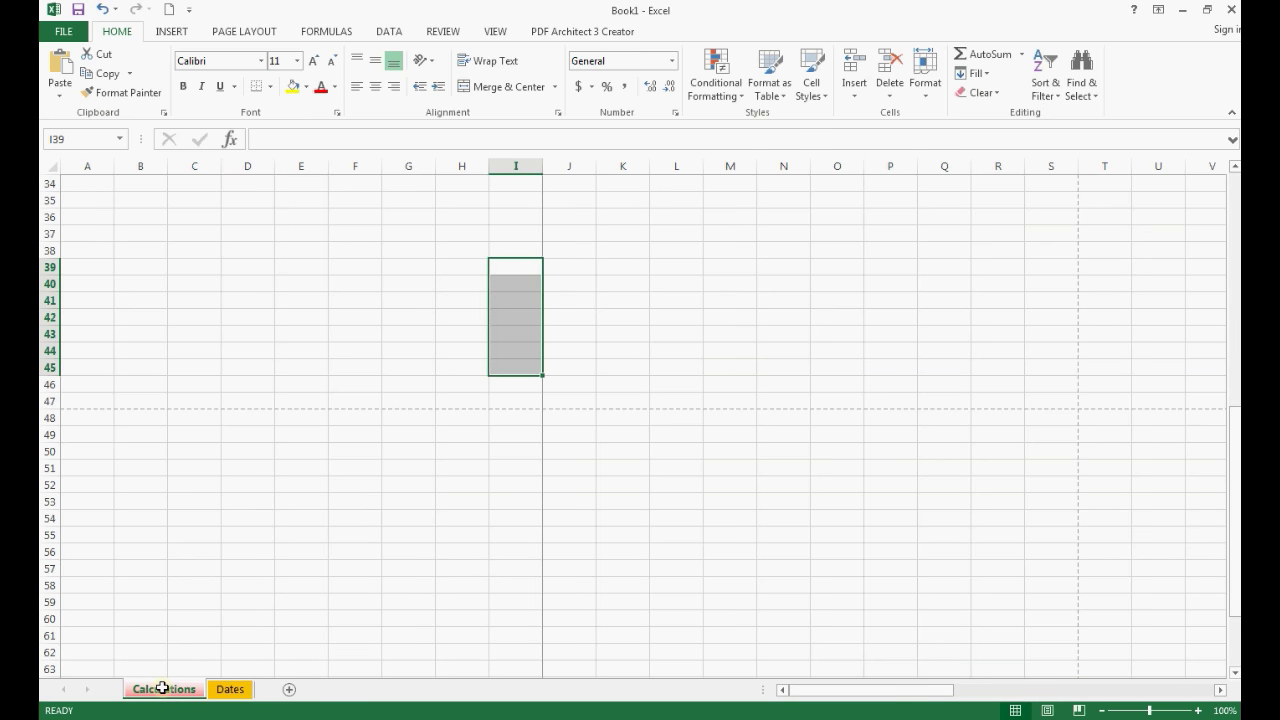
Step: Select a blank cell, cancel Format Painter, and zoom the sheet to 145%
{"action": "left_click", "coordinate": [408, 334]}
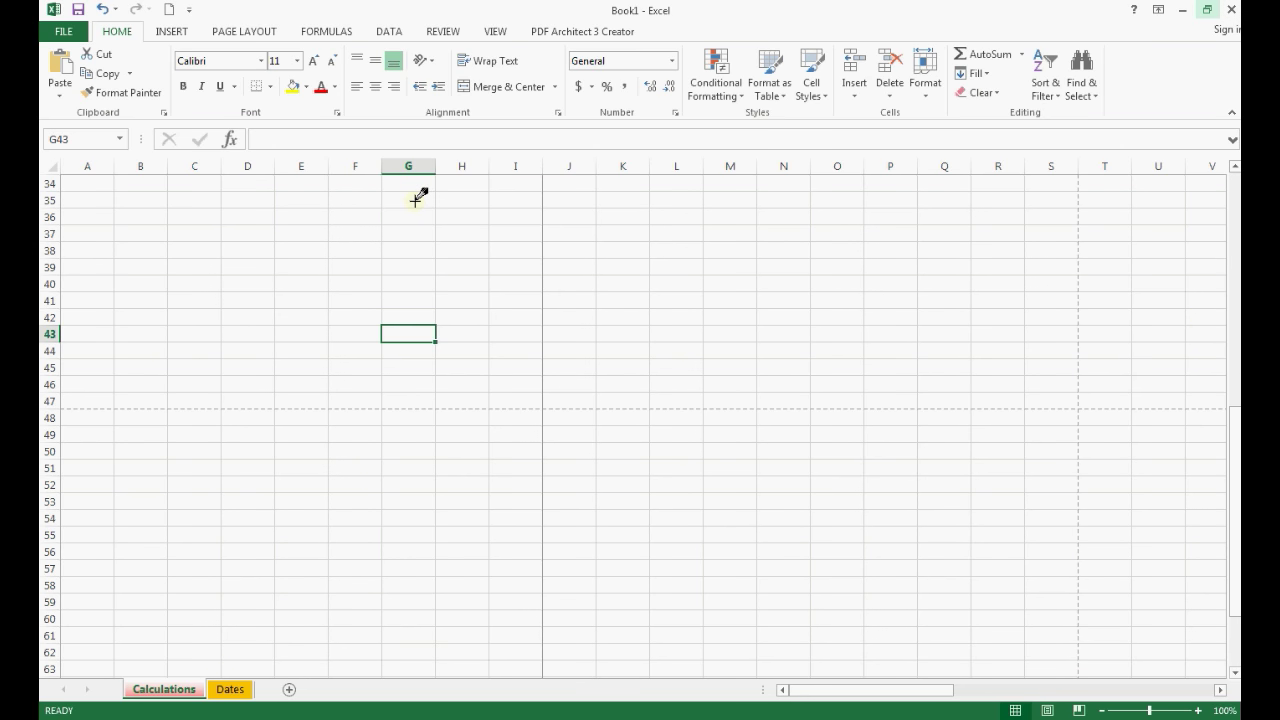
{"action": "key", "text": "Escape"}
{"action": "scroll", "coordinate": [211, 220], "scroll_direction": "up", "scroll_amount": 3, "text": "ctrl"}
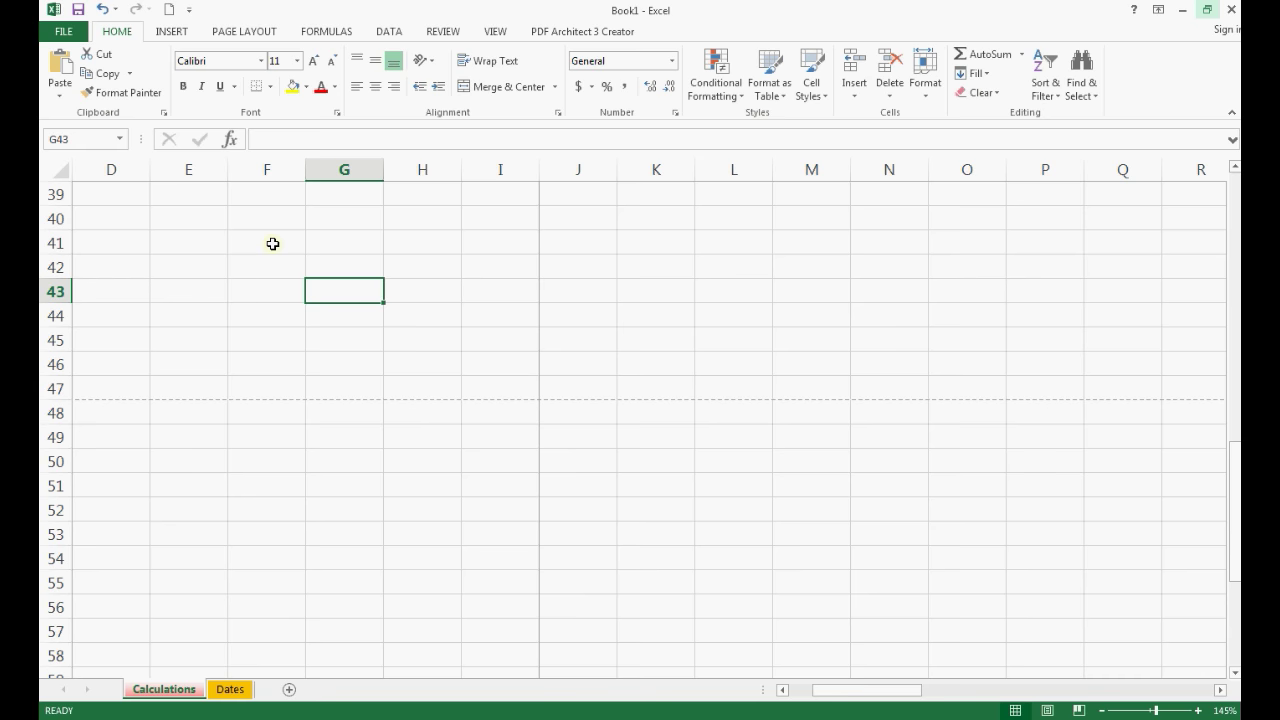
Step: Type Kerala into cell F41 and apply Text from the Number Format list
{"action": "left_click", "coordinate": [273, 244]}
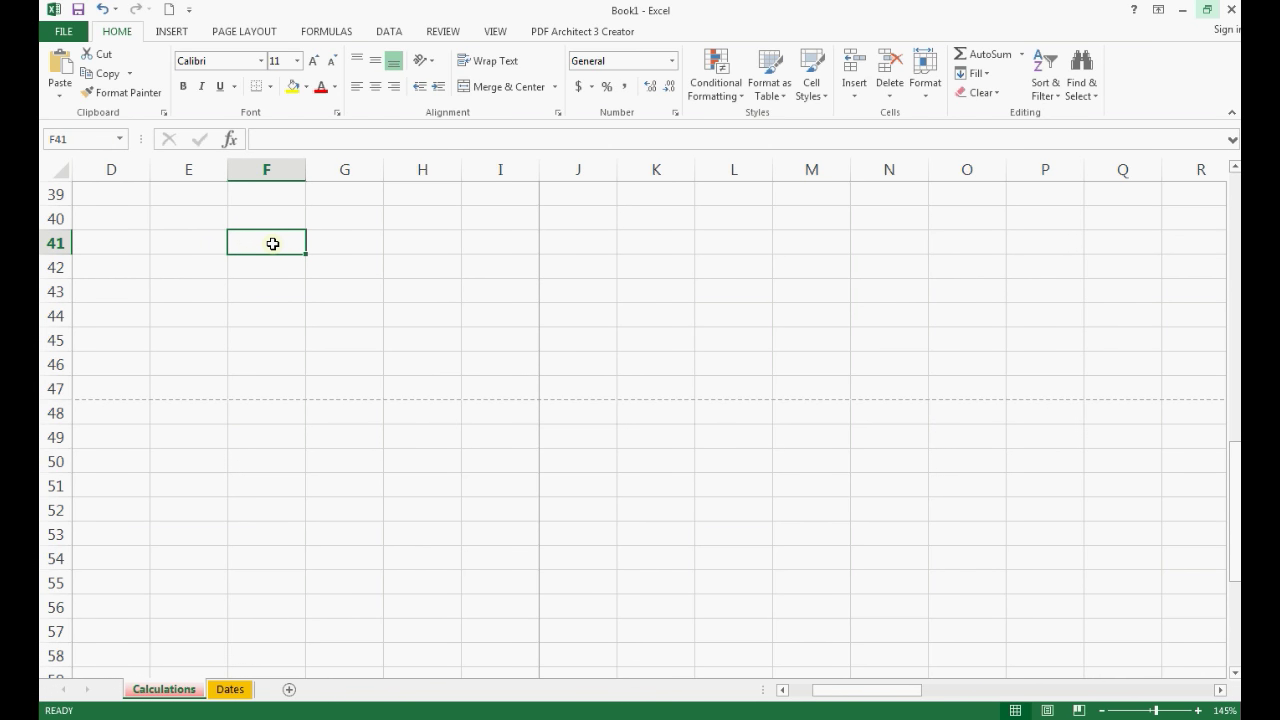
{"action": "type", "text": "Kerala"}
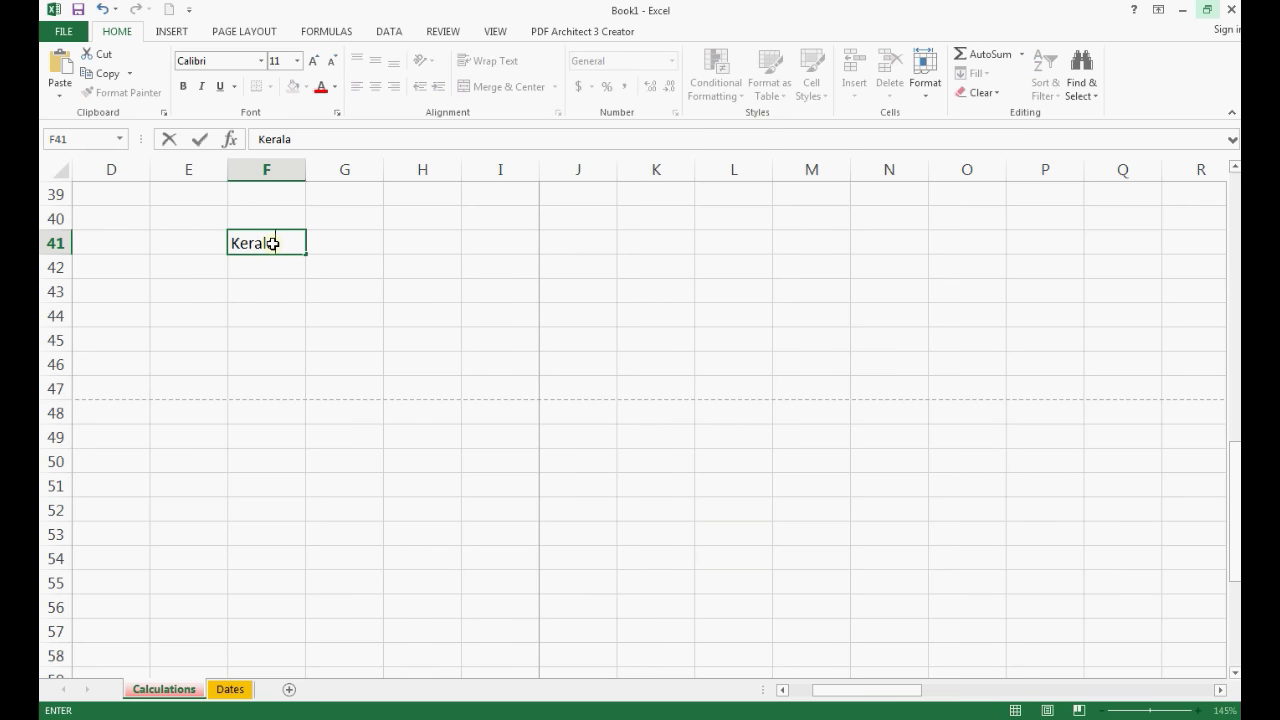
{"action": "key", "text": "Return"}
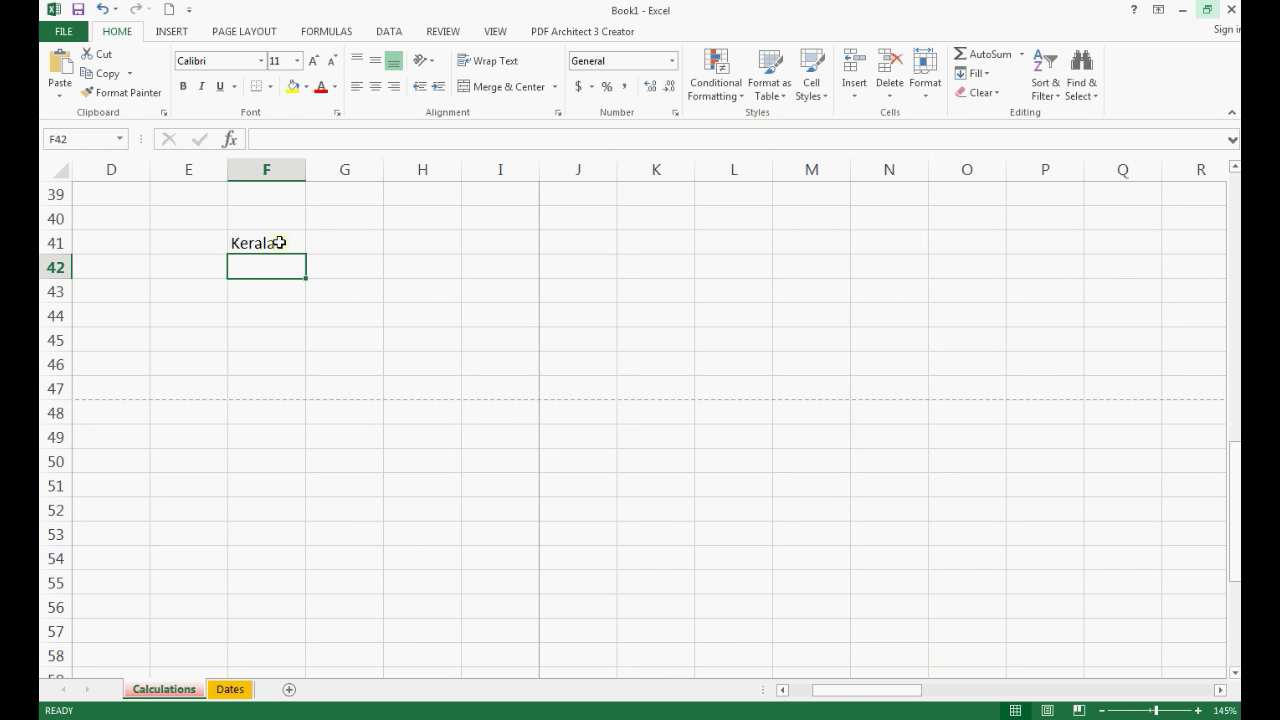
{"action": "left_click", "coordinate": [279, 242]}
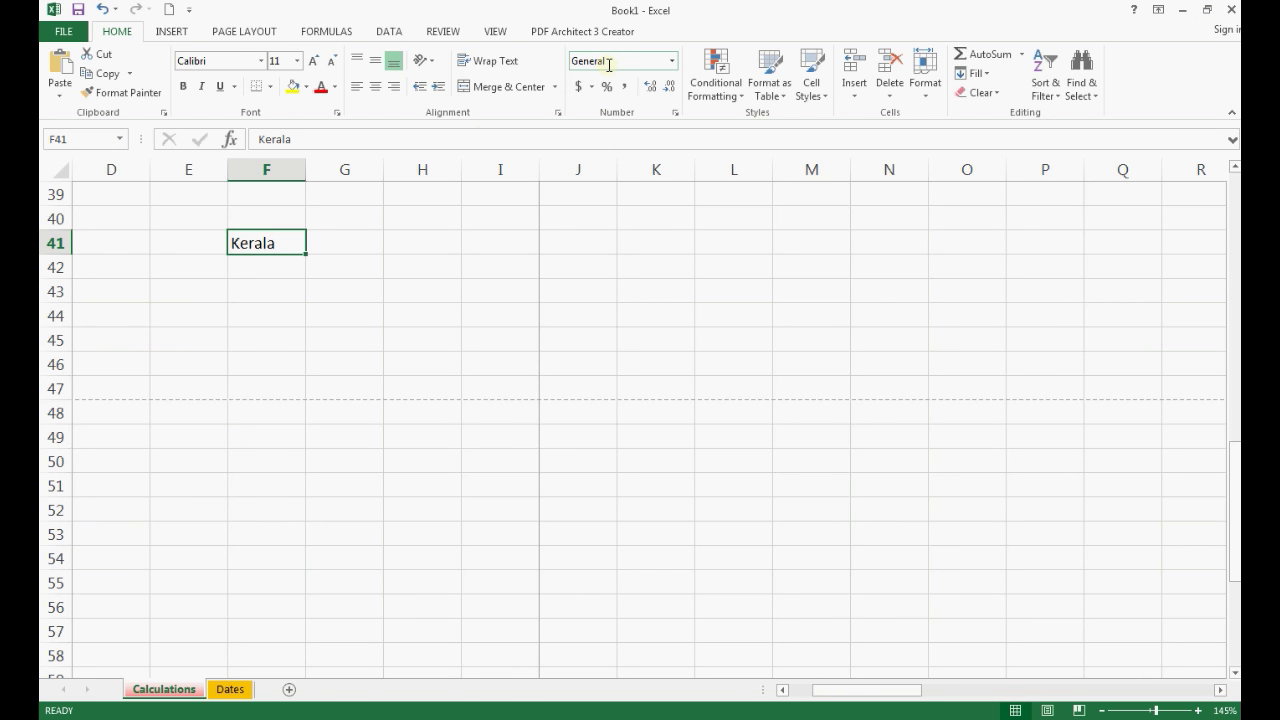
{"action": "left_click", "coordinate": [674, 62]}
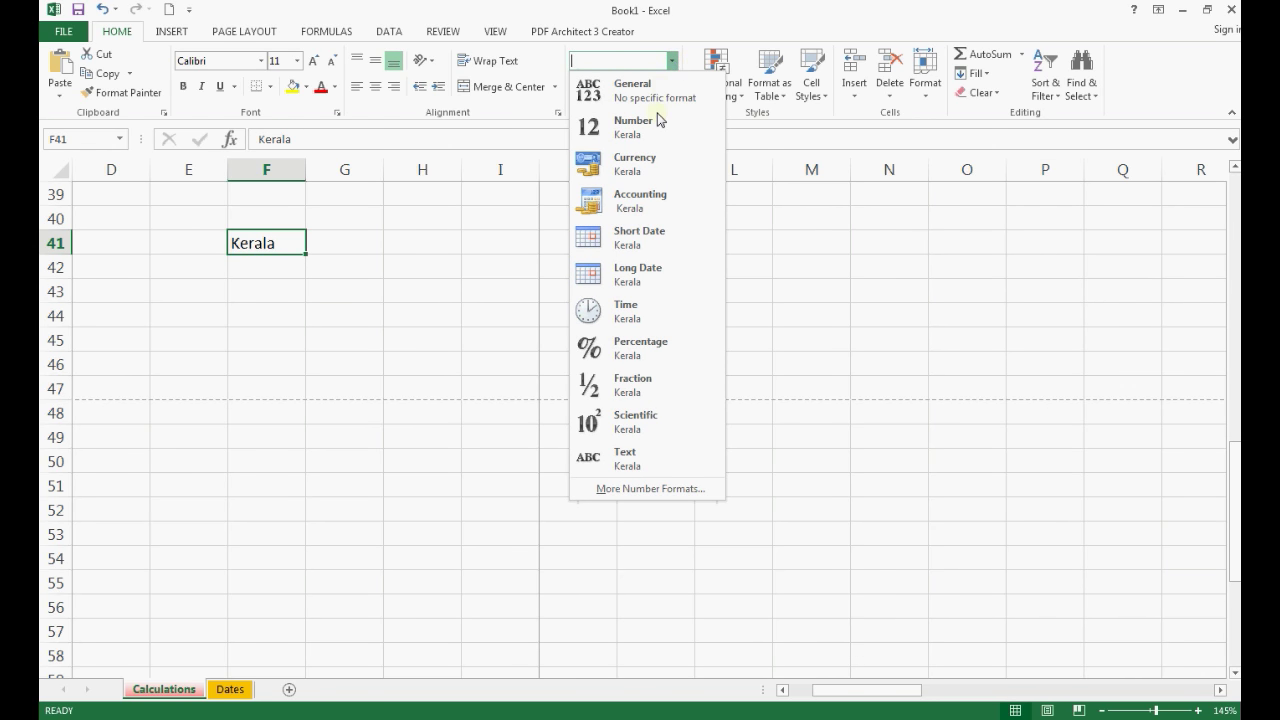
{"action": "left_click", "coordinate": [624, 458]}
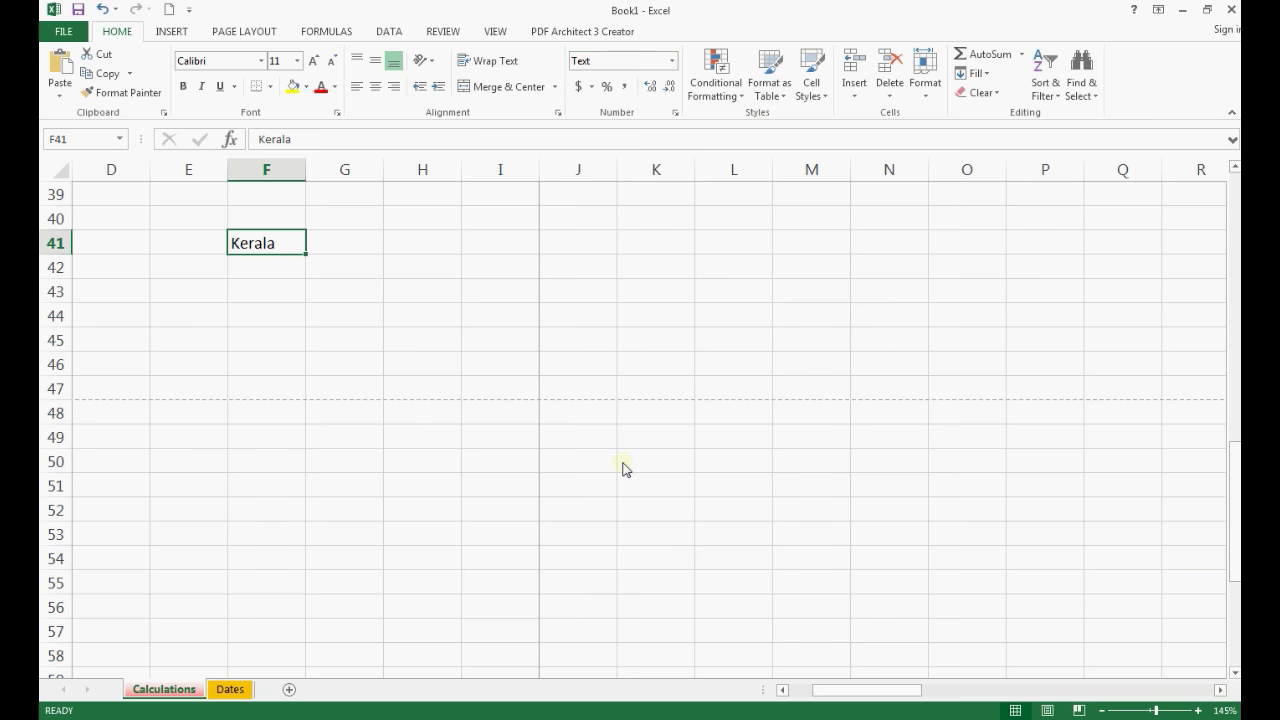
{"action": "left_click", "coordinate": [340, 245]}
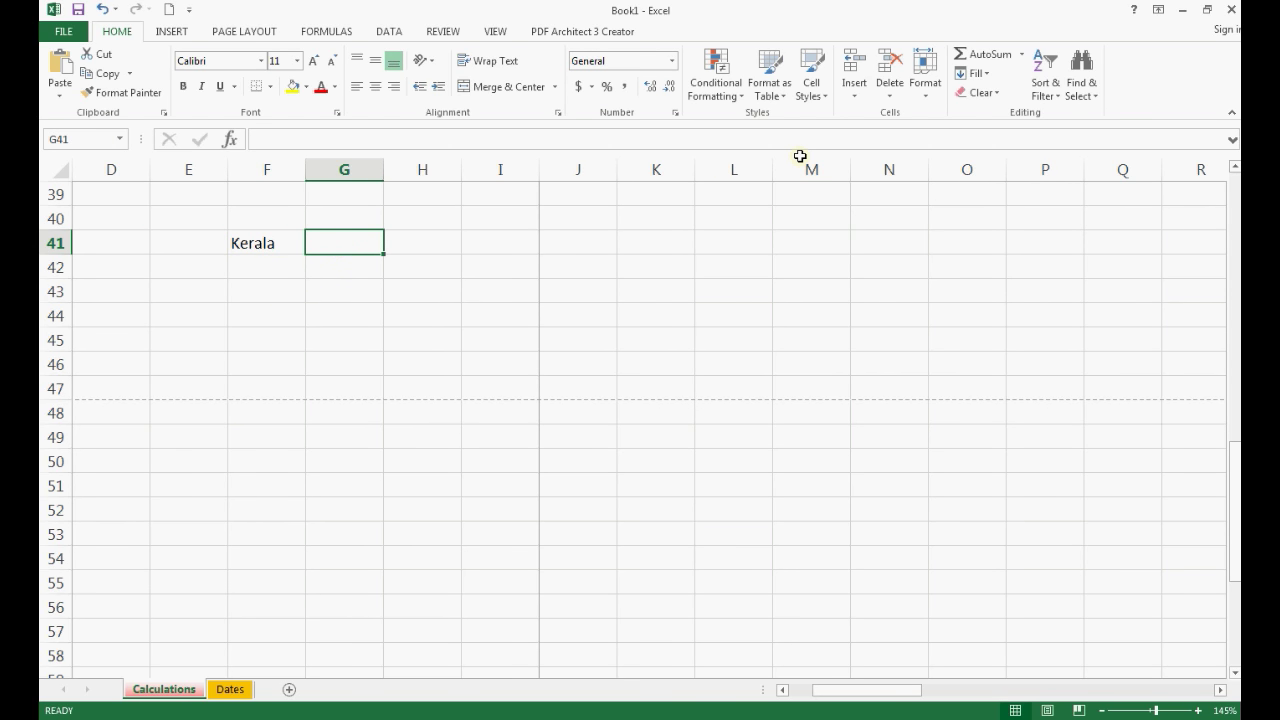
Step: Enter 2016 in G41 and apply the Number format so it shows 2016.00
{"action": "type", "text": "2016"}
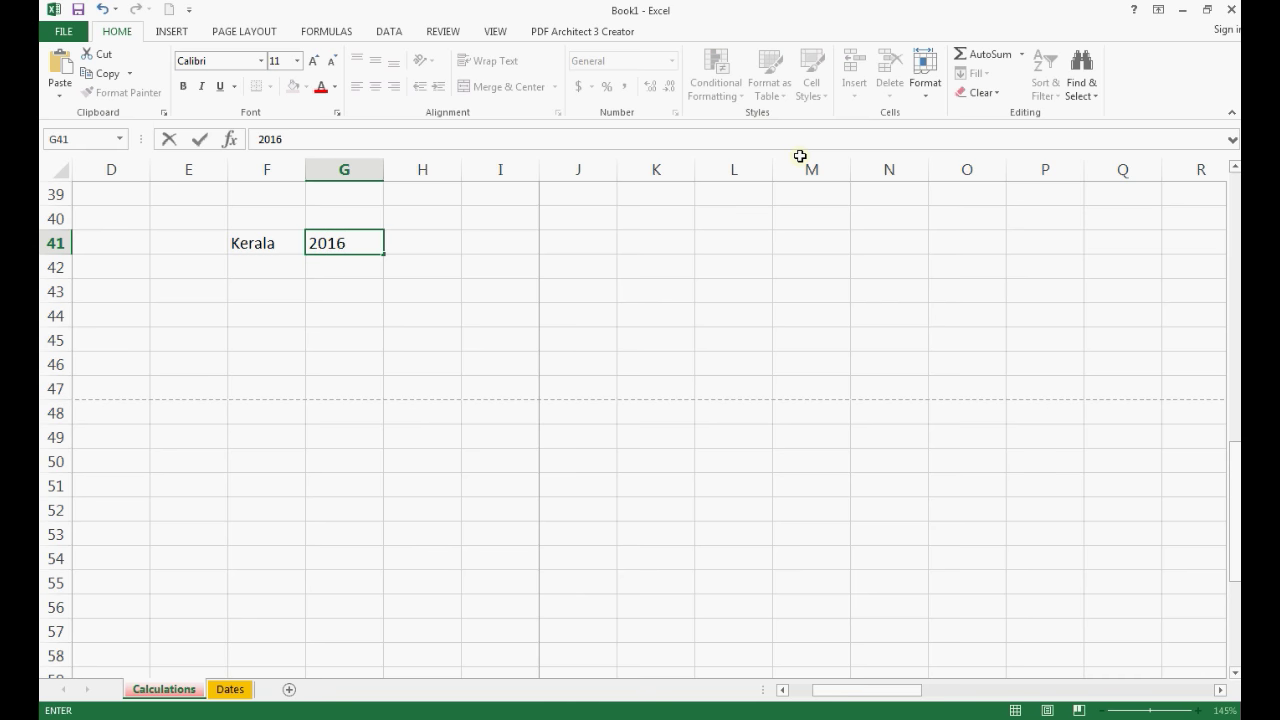
{"action": "key", "text": "Return"}
{"action": "left_click", "coordinate": [380, 248]}
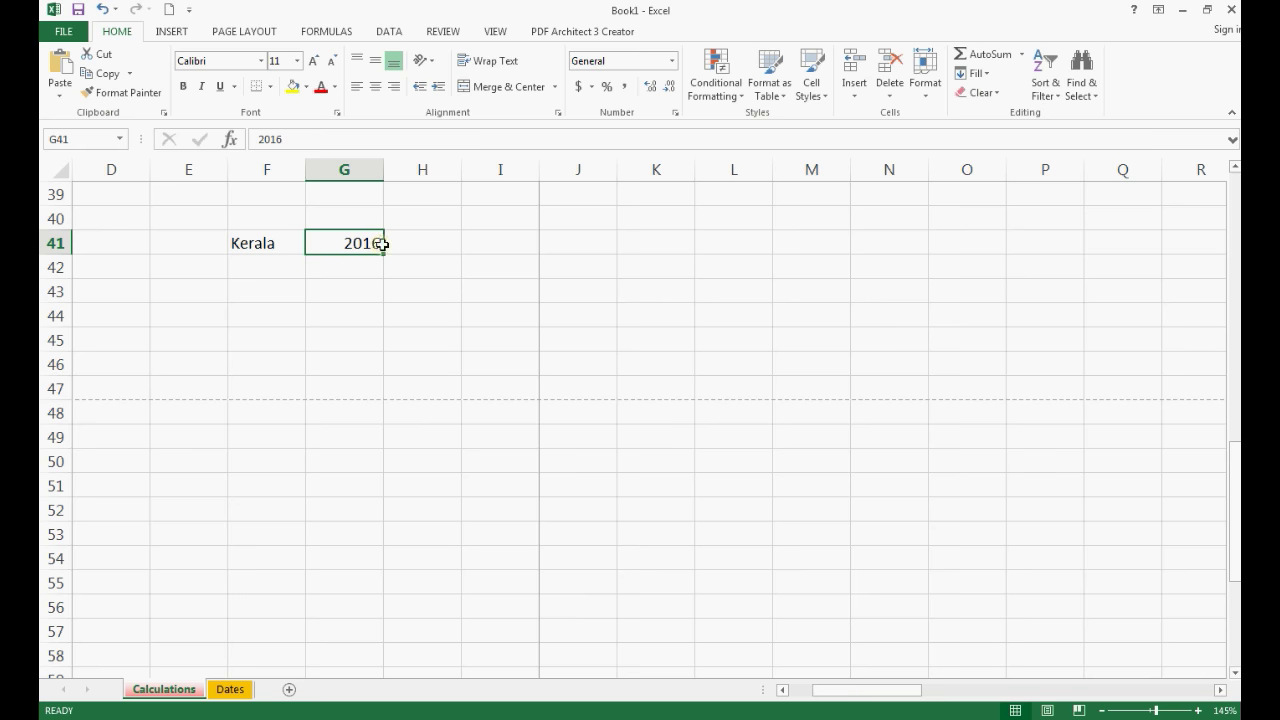
{"action": "left_click", "coordinate": [673, 62]}
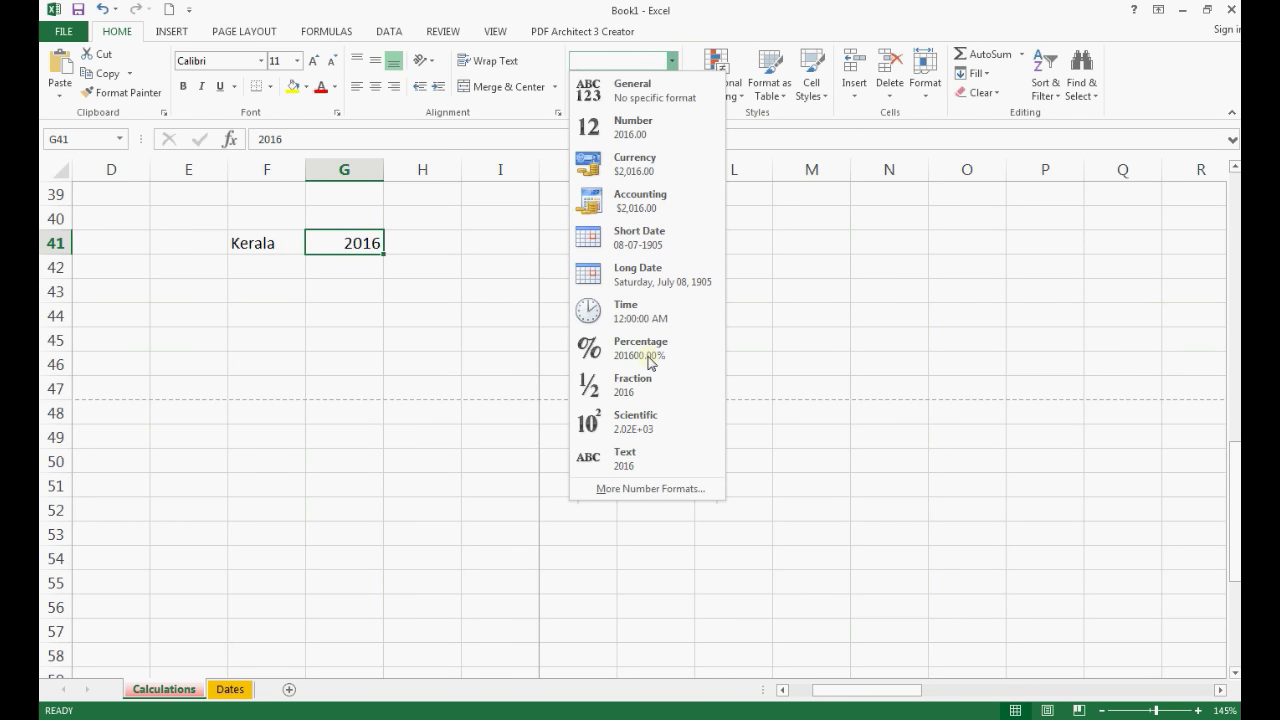
{"action": "left_click", "coordinate": [645, 139]}
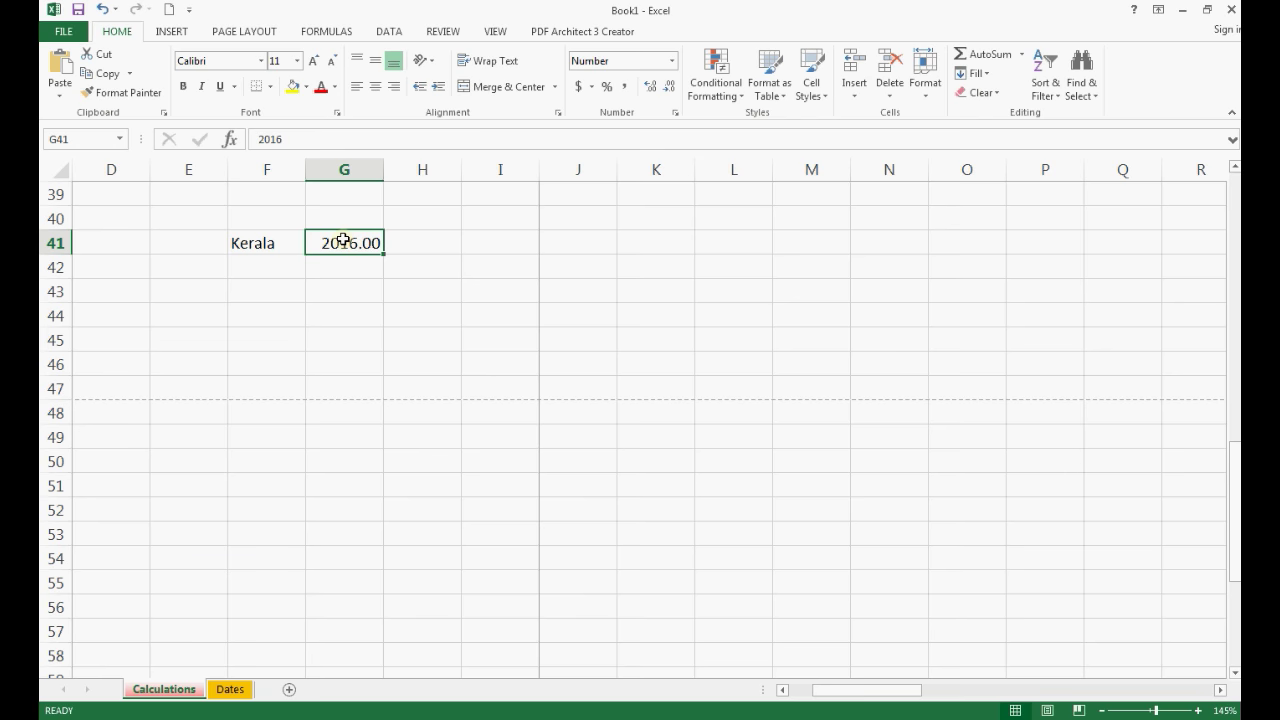
{"action": "right_click", "coordinate": [343, 240]}
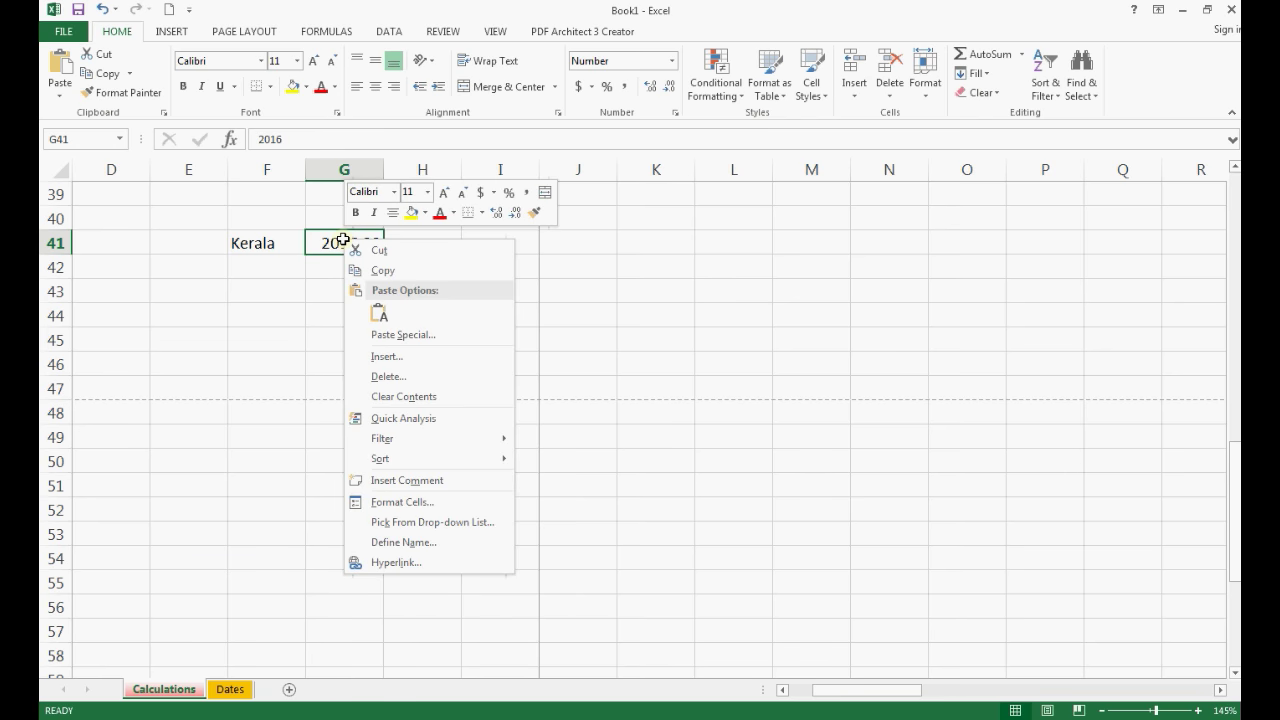
{"action": "left_click", "coordinate": [416, 506]}
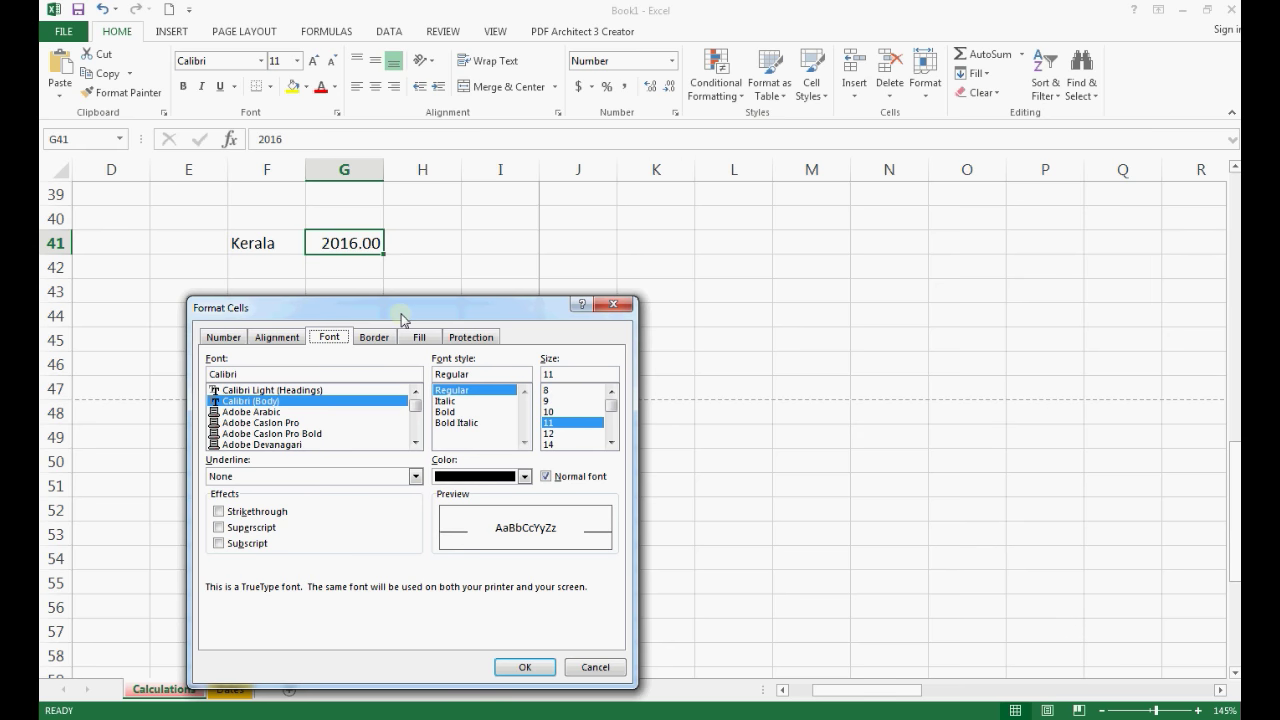
{"action": "left_click_drag", "start_coordinate": [437, 306], "coordinate": [542, 262]}
{"action": "left_click", "coordinate": [329, 295]}
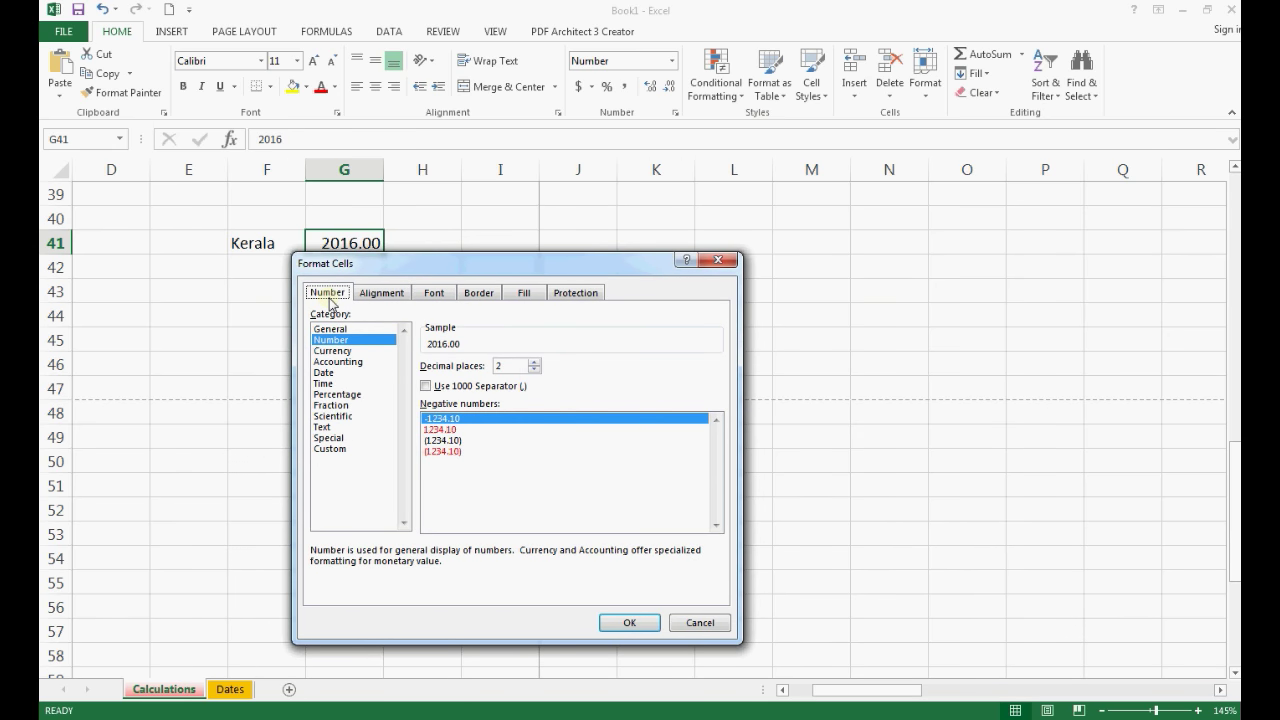
{"action": "left_click_drag", "start_coordinate": [437, 263], "coordinate": [647, 172]}
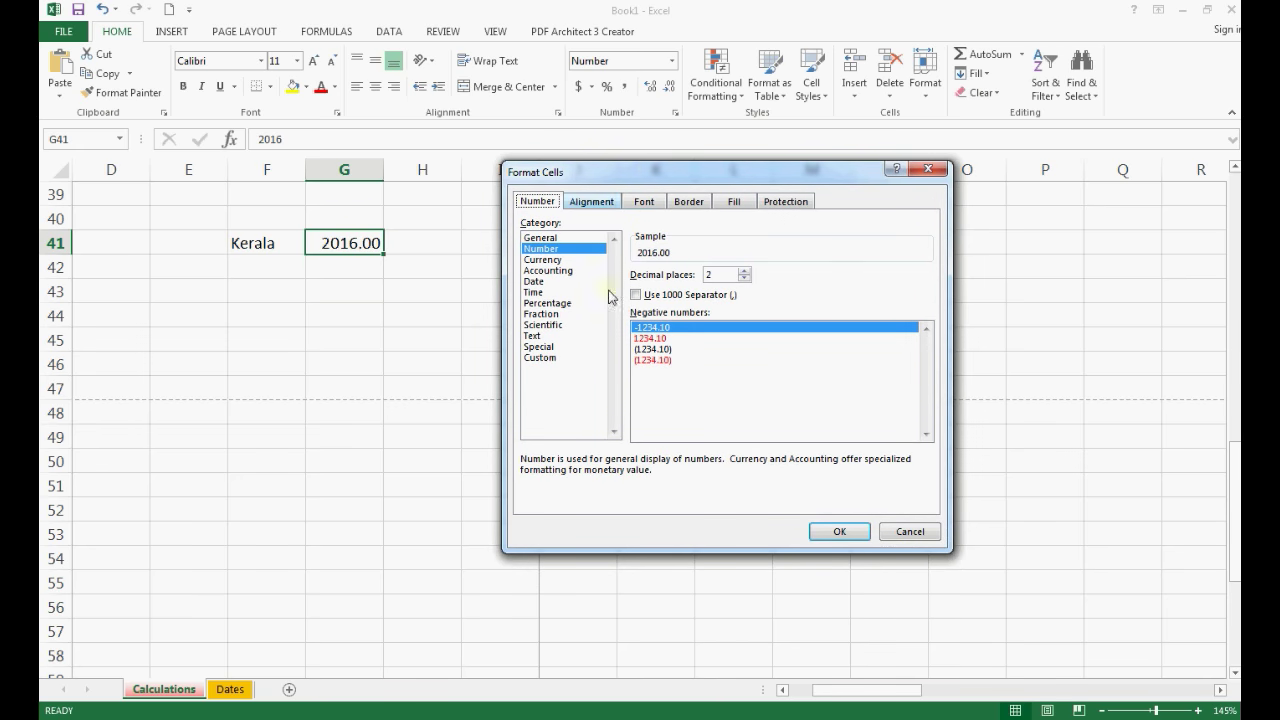
{"action": "left_click", "coordinate": [555, 241]}
{"action": "left_click", "coordinate": [555, 249]}
{"action": "left_click", "coordinate": [836, 536]}
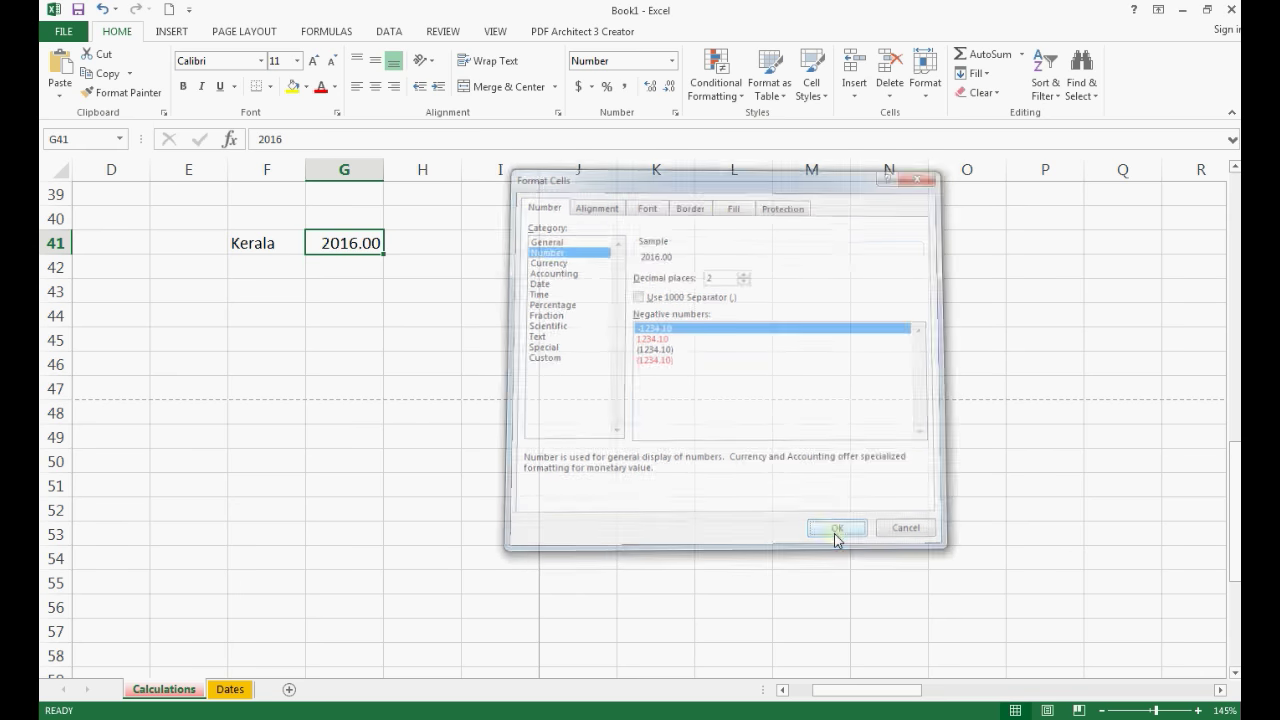
Step: Enter 01-Jan-2016 in cell G42 and widen column G
{"action": "left_click", "coordinate": [358, 269]}
{"action": "type", "text": "0"}
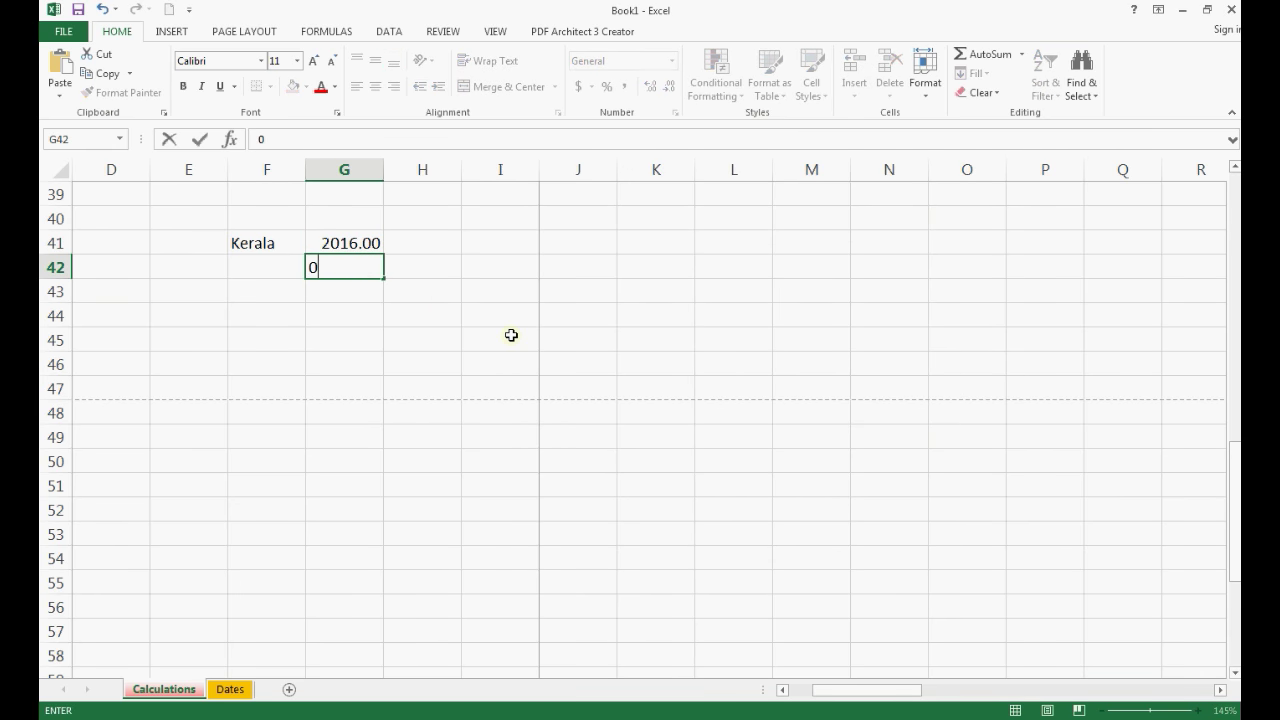
{"action": "type", "text": "1-Jan-2016"}
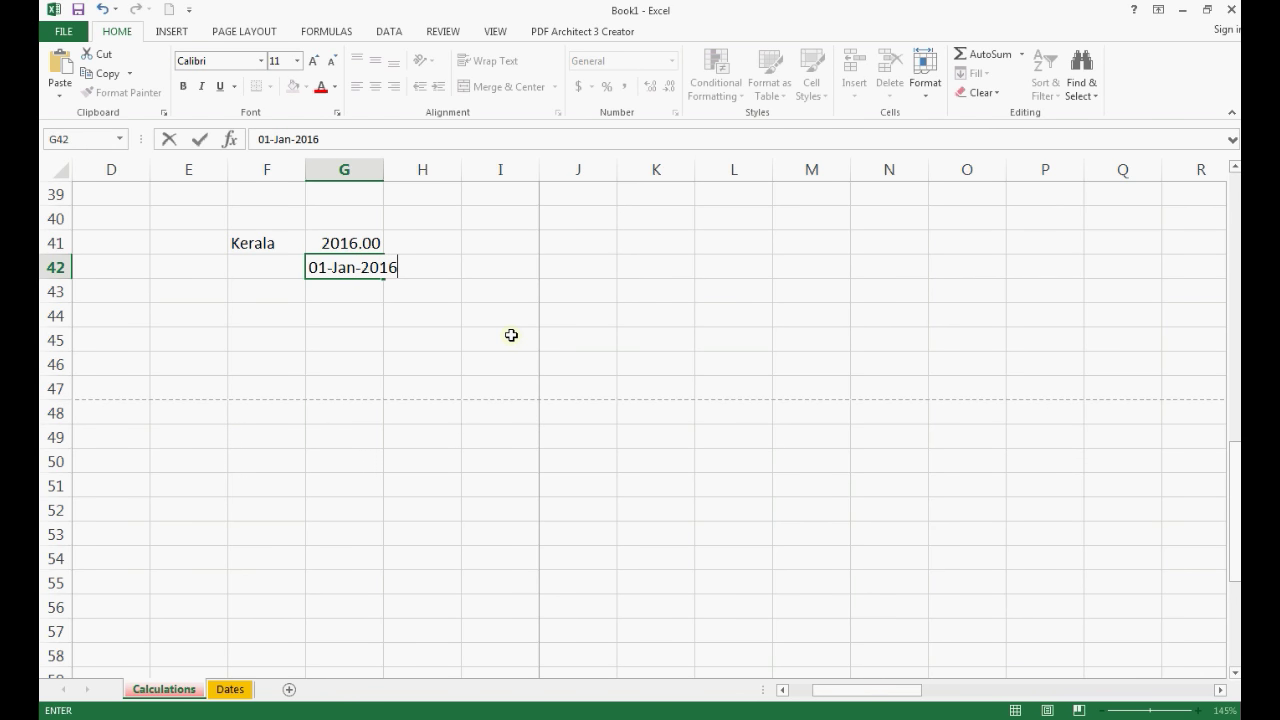
{"action": "key", "text": "Return"}
{"action": "left_click_drag", "start_coordinate": [384, 163], "coordinate": [422, 165]}
Step: In Format Cells for G42, preview Date styles and select the long March 14, 2012 style
{"action": "left_click", "coordinate": [376, 268]}
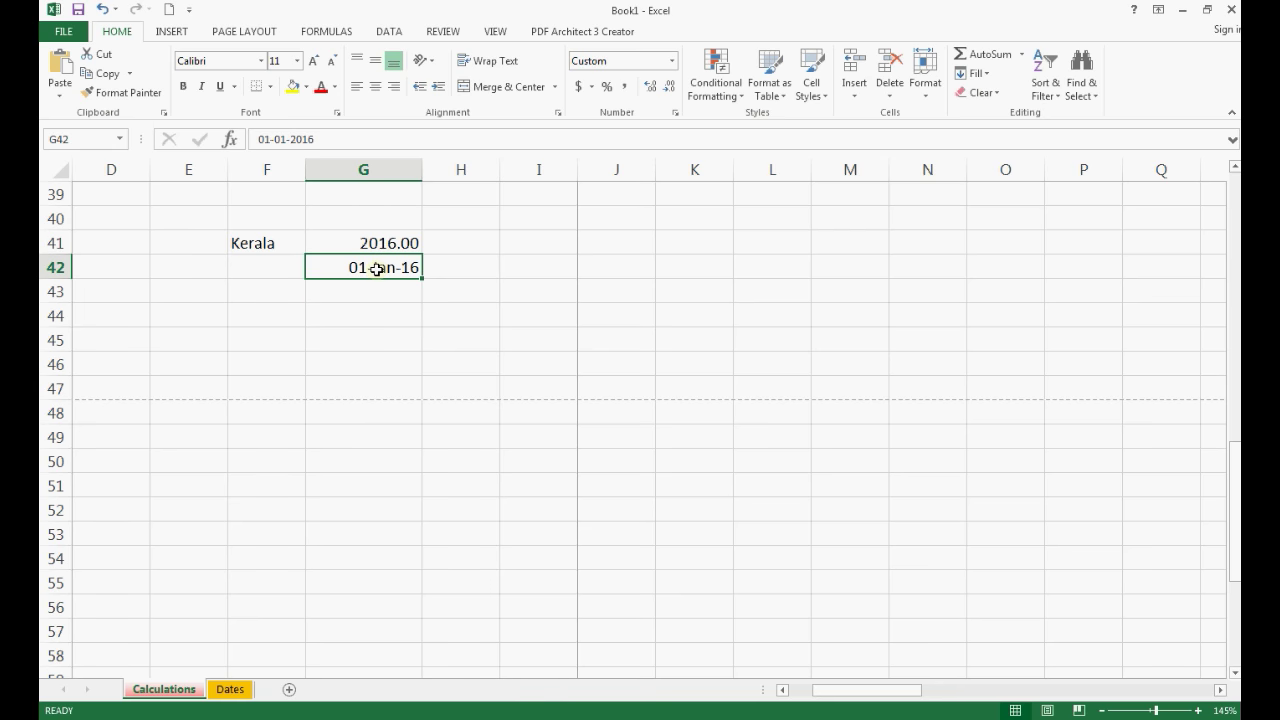
{"action": "right_click", "coordinate": [376, 268]}
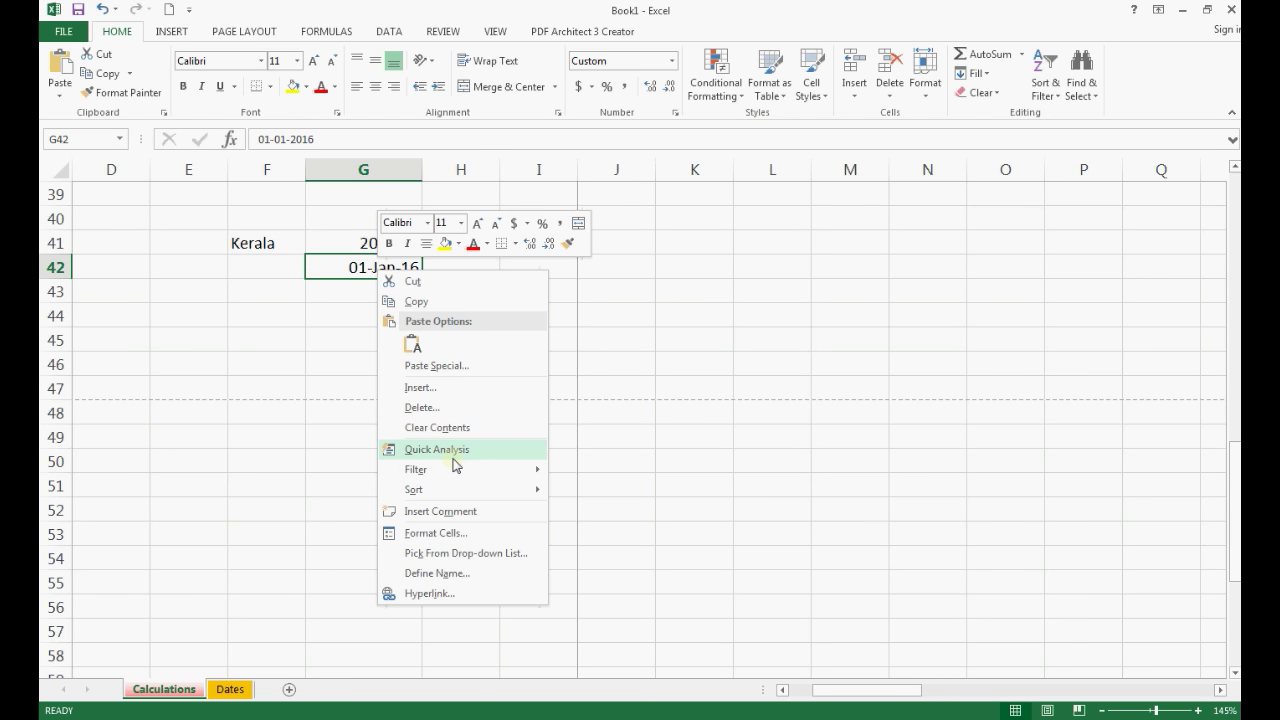
{"action": "left_click", "coordinate": [449, 533]}
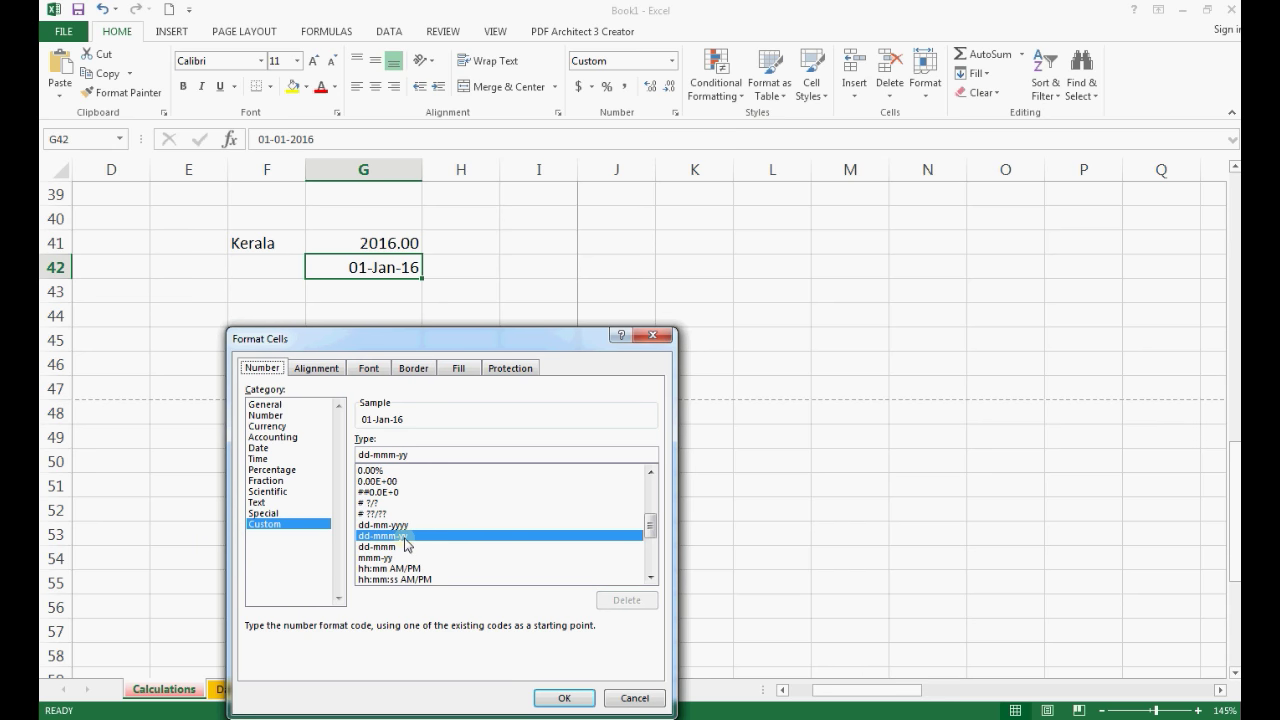
{"action": "left_click_drag", "start_coordinate": [548, 345], "coordinate": [739, 191]}
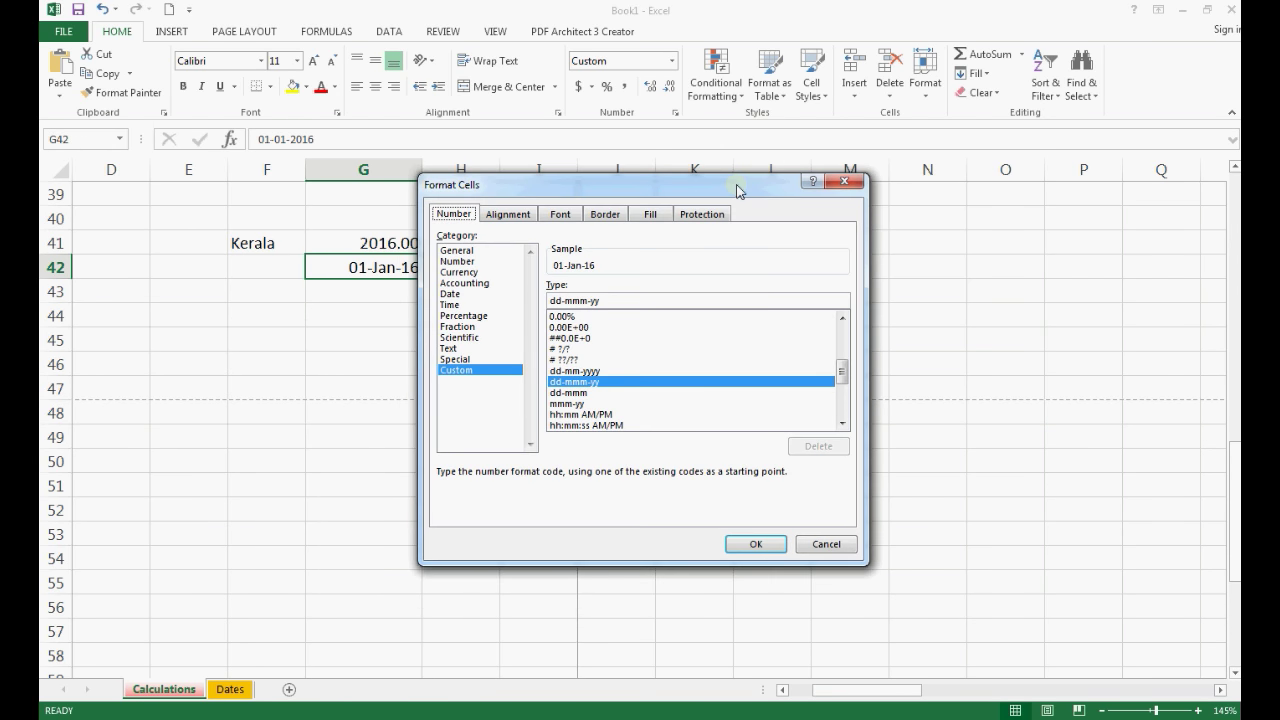
{"action": "left_click", "coordinate": [454, 296]}
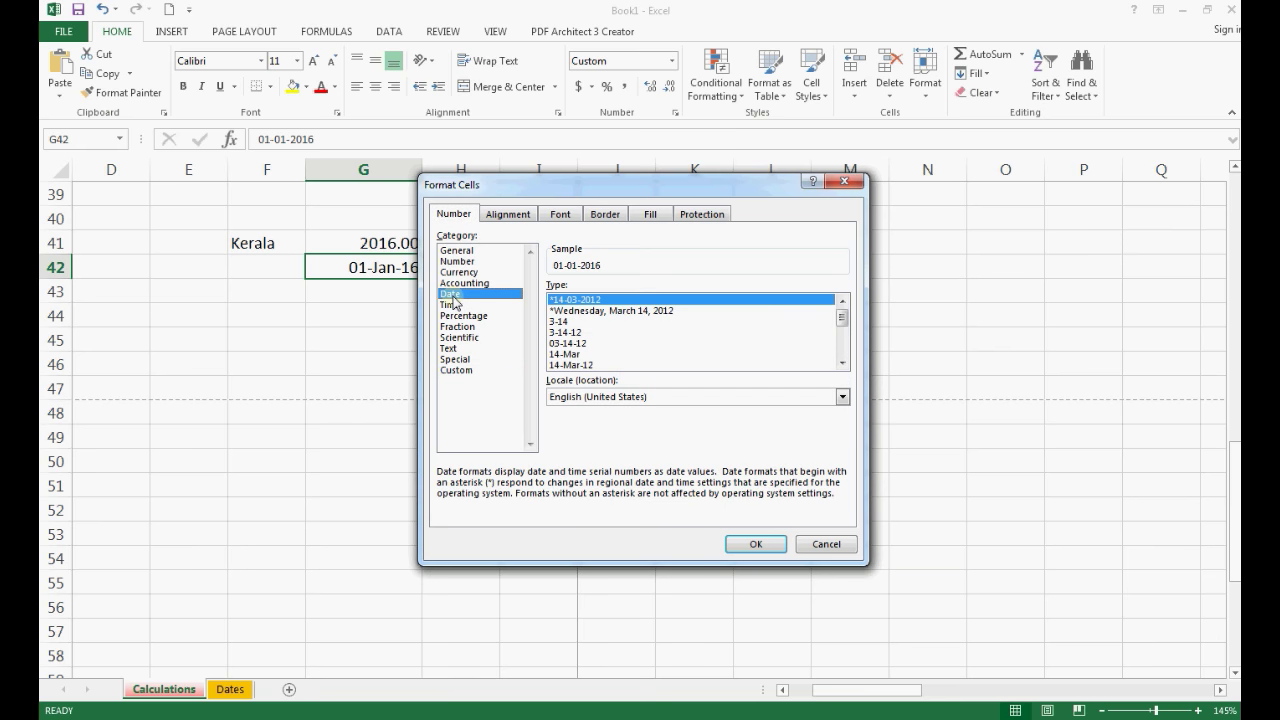
{"action": "left_click_drag", "start_coordinate": [680, 190], "coordinate": [765, 170]}
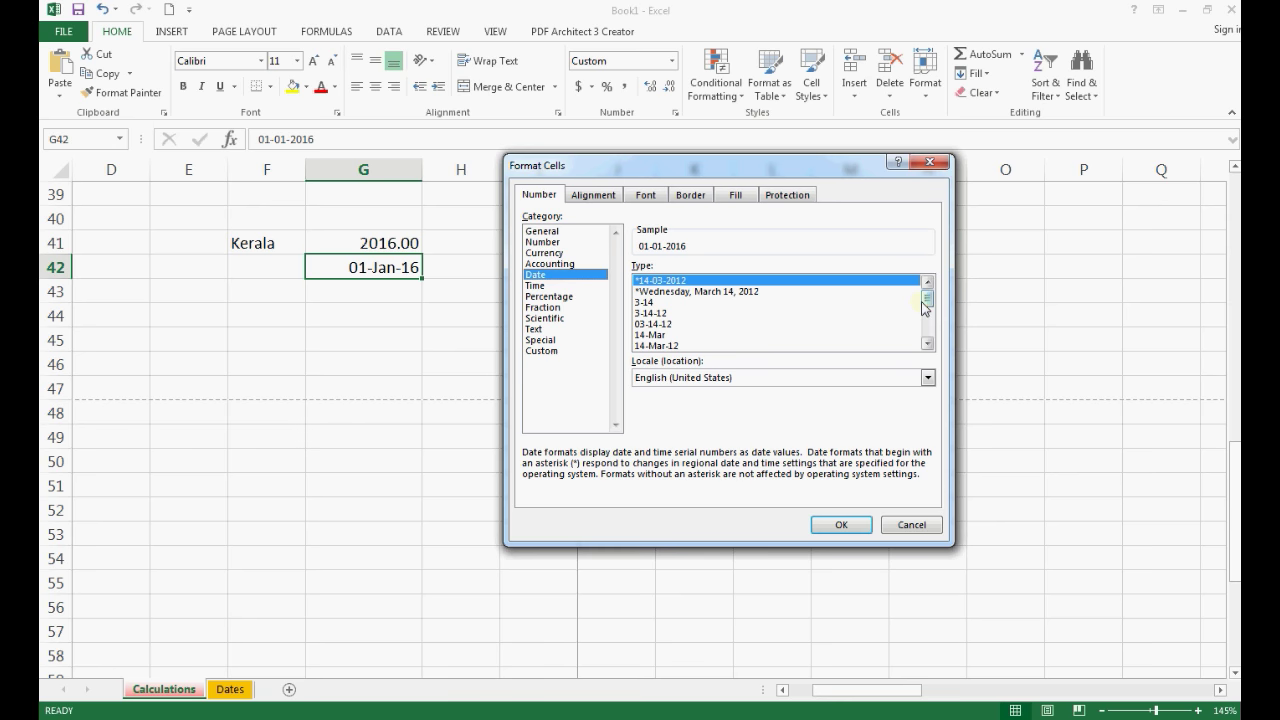
{"action": "left_click", "coordinate": [649, 336]}
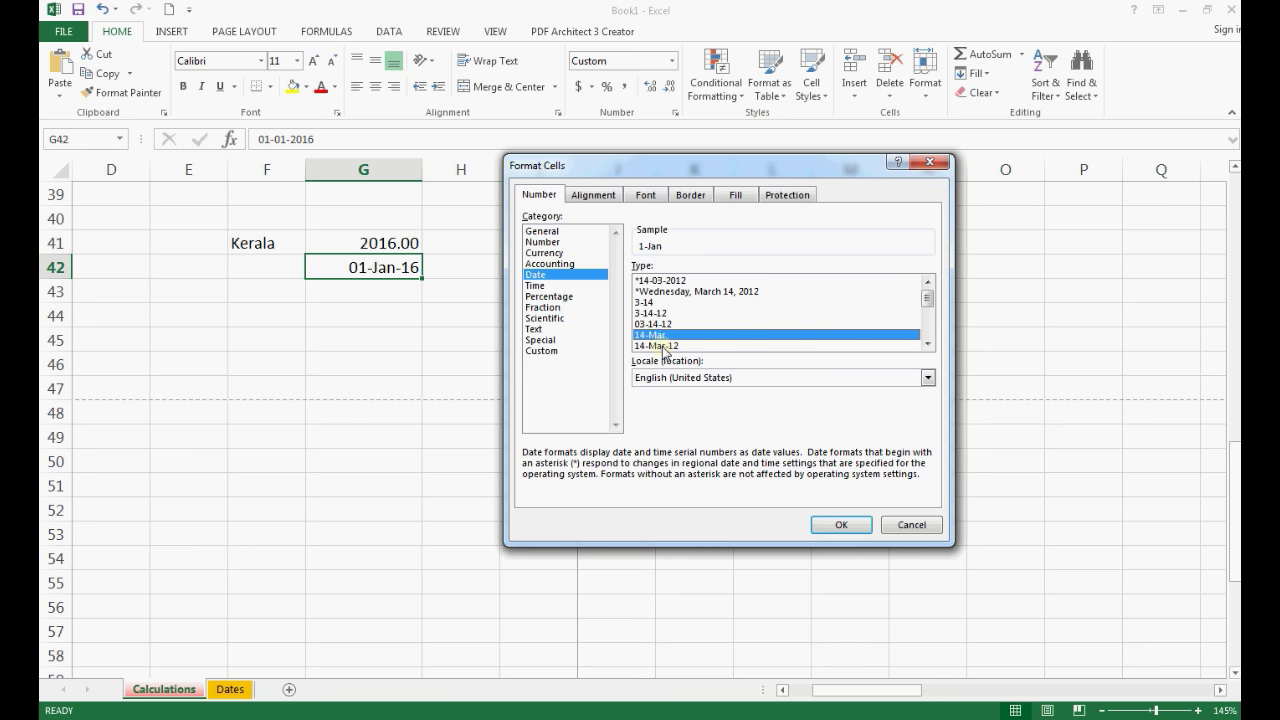
{"action": "left_click", "coordinate": [664, 346]}
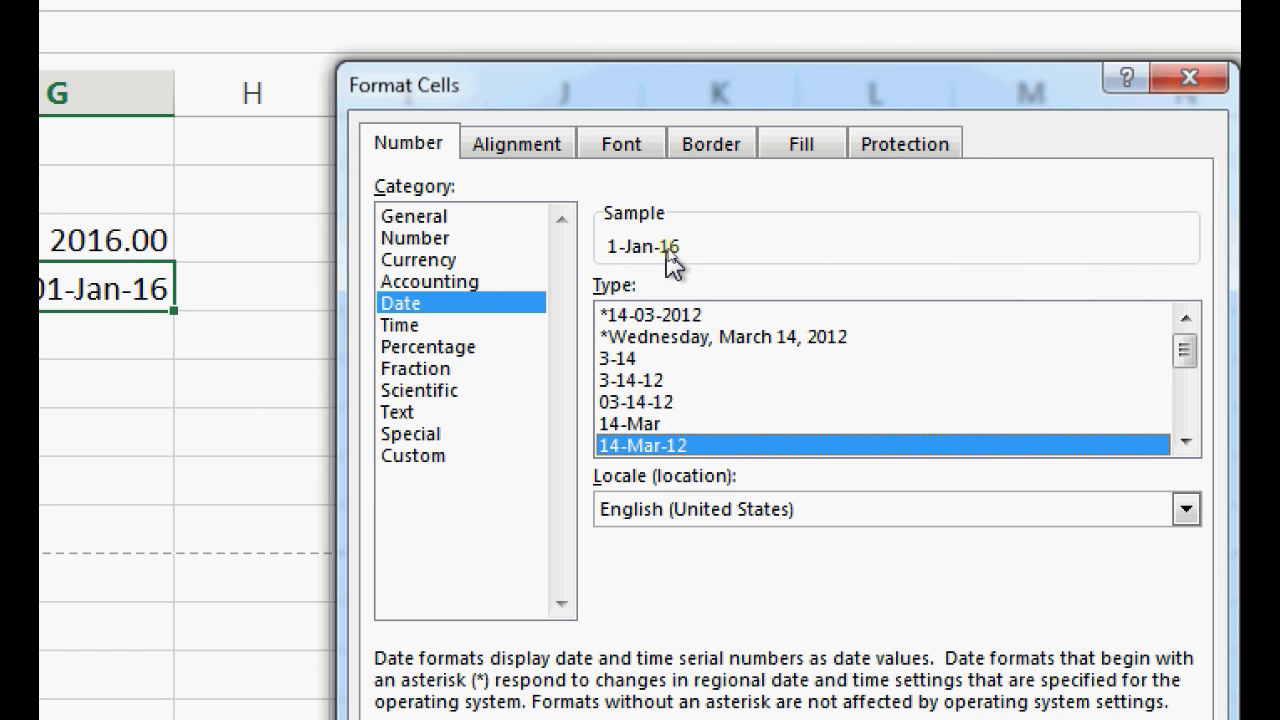
{"action": "left_click", "coordinate": [655, 384]}
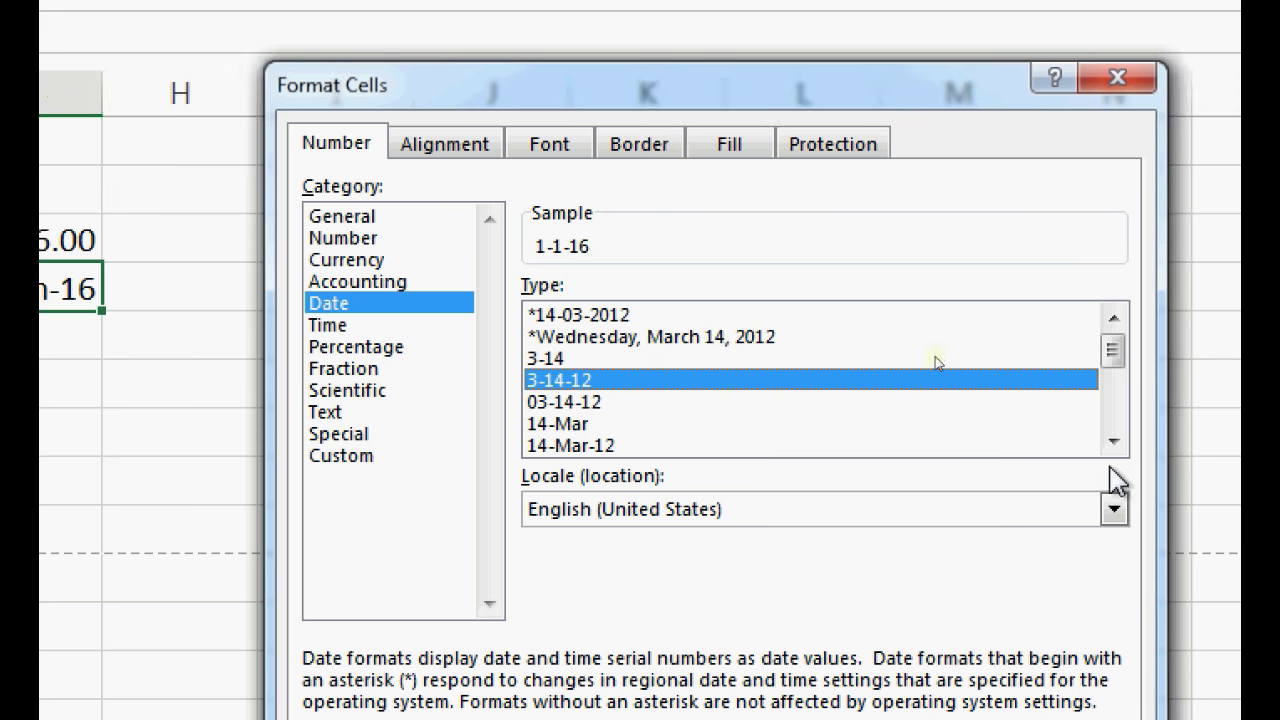
{"action": "left_click_drag", "start_coordinate": [968, 355], "coordinate": [971, 424]}
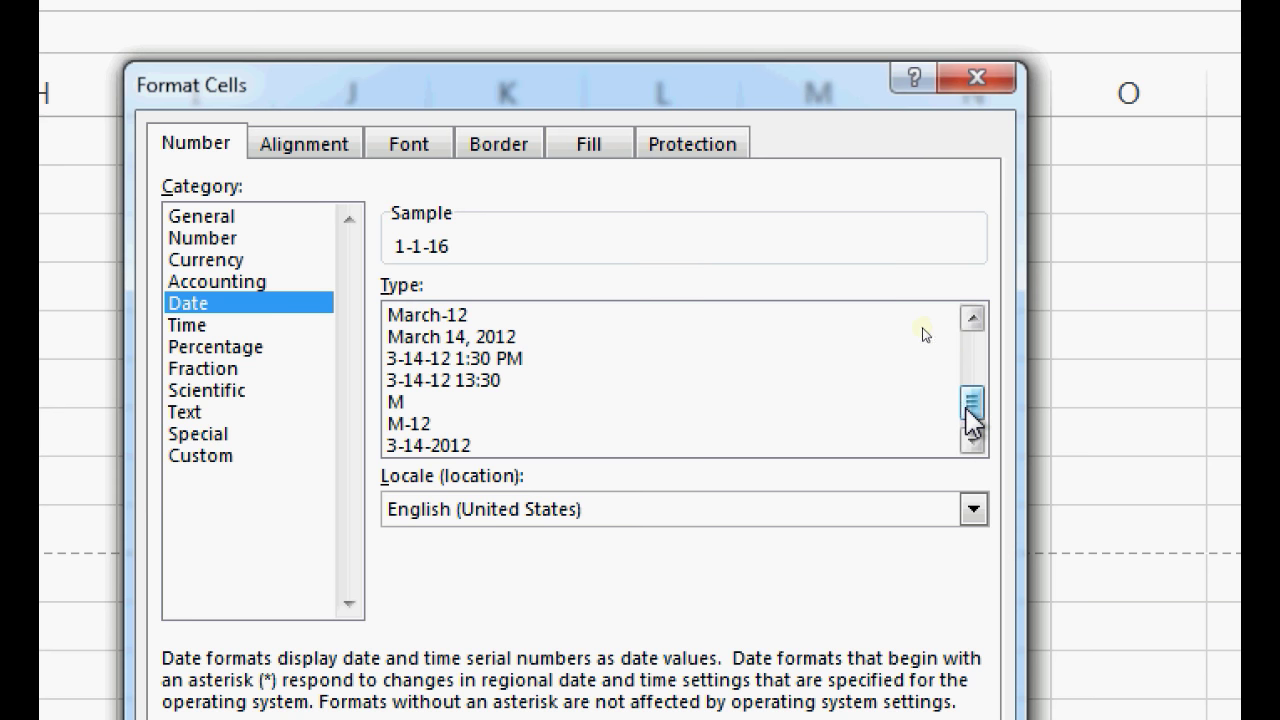
{"action": "left_click", "coordinate": [425, 340]}
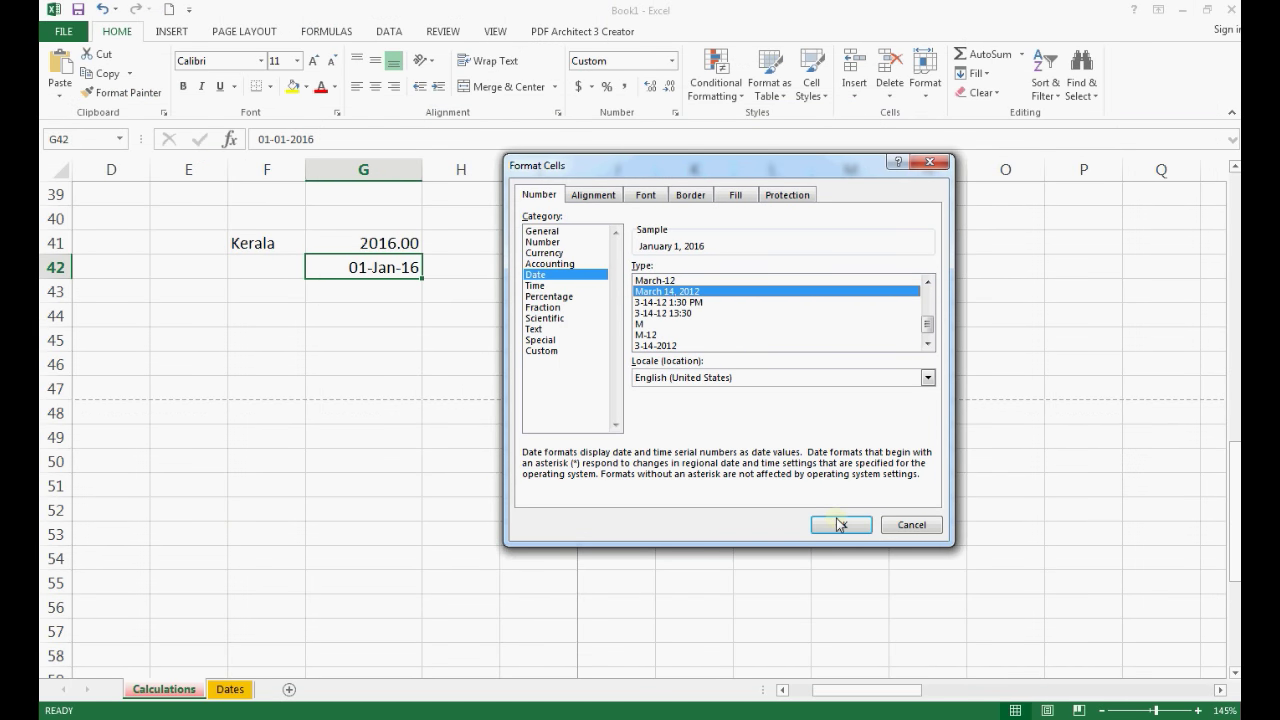
Step: Apply the long date format and widen column G until January 1, 2016 shows
{"action": "left_click", "coordinate": [840, 524]}
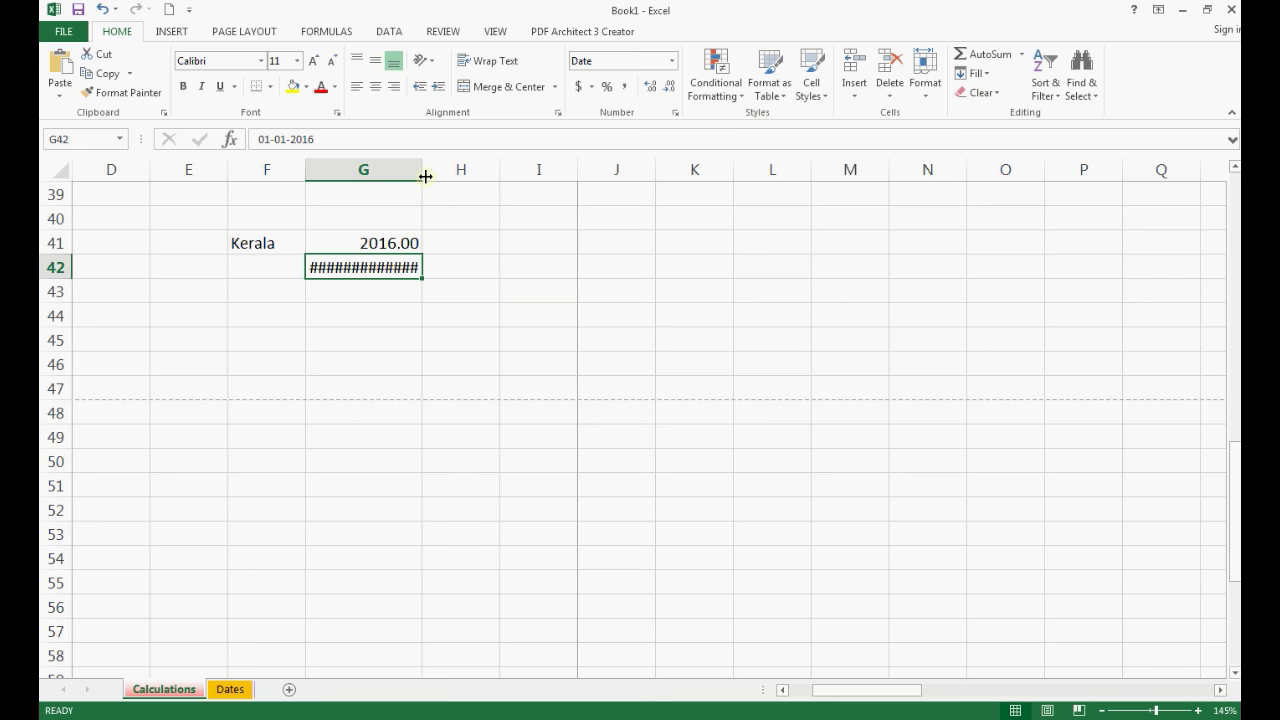
{"action": "left_click_drag", "start_coordinate": [425, 176], "coordinate": [471, 175]}
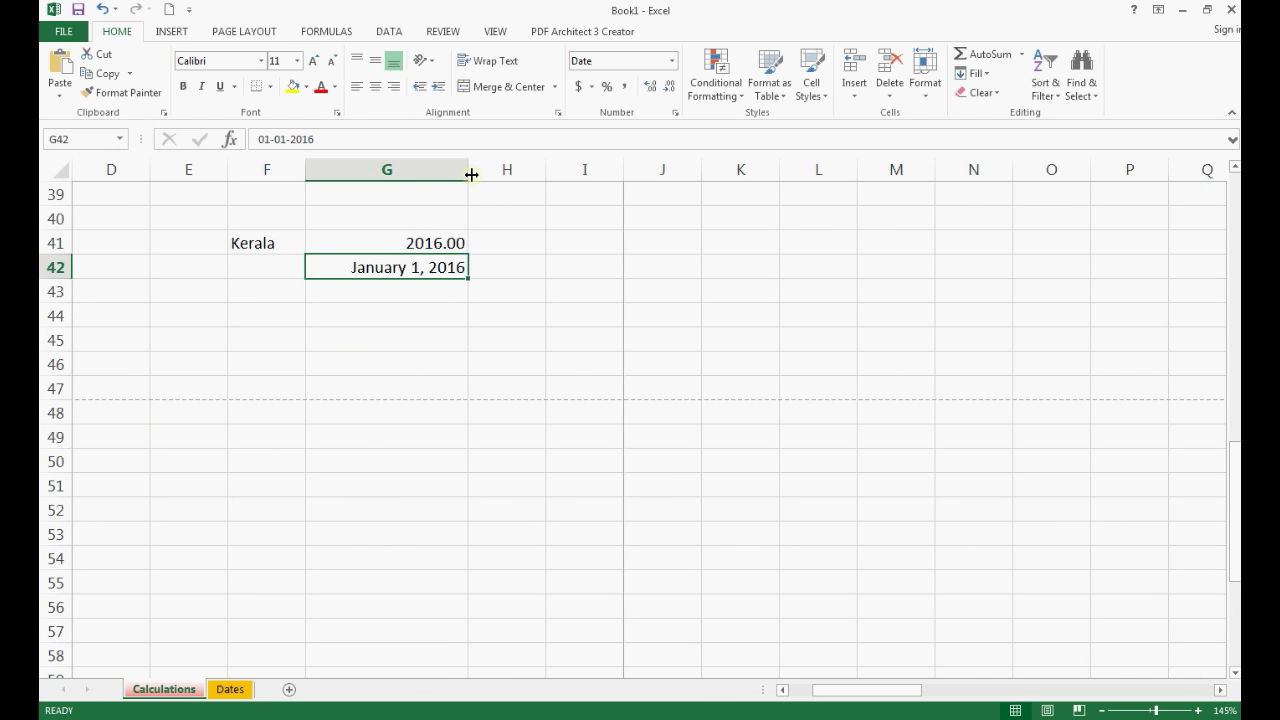